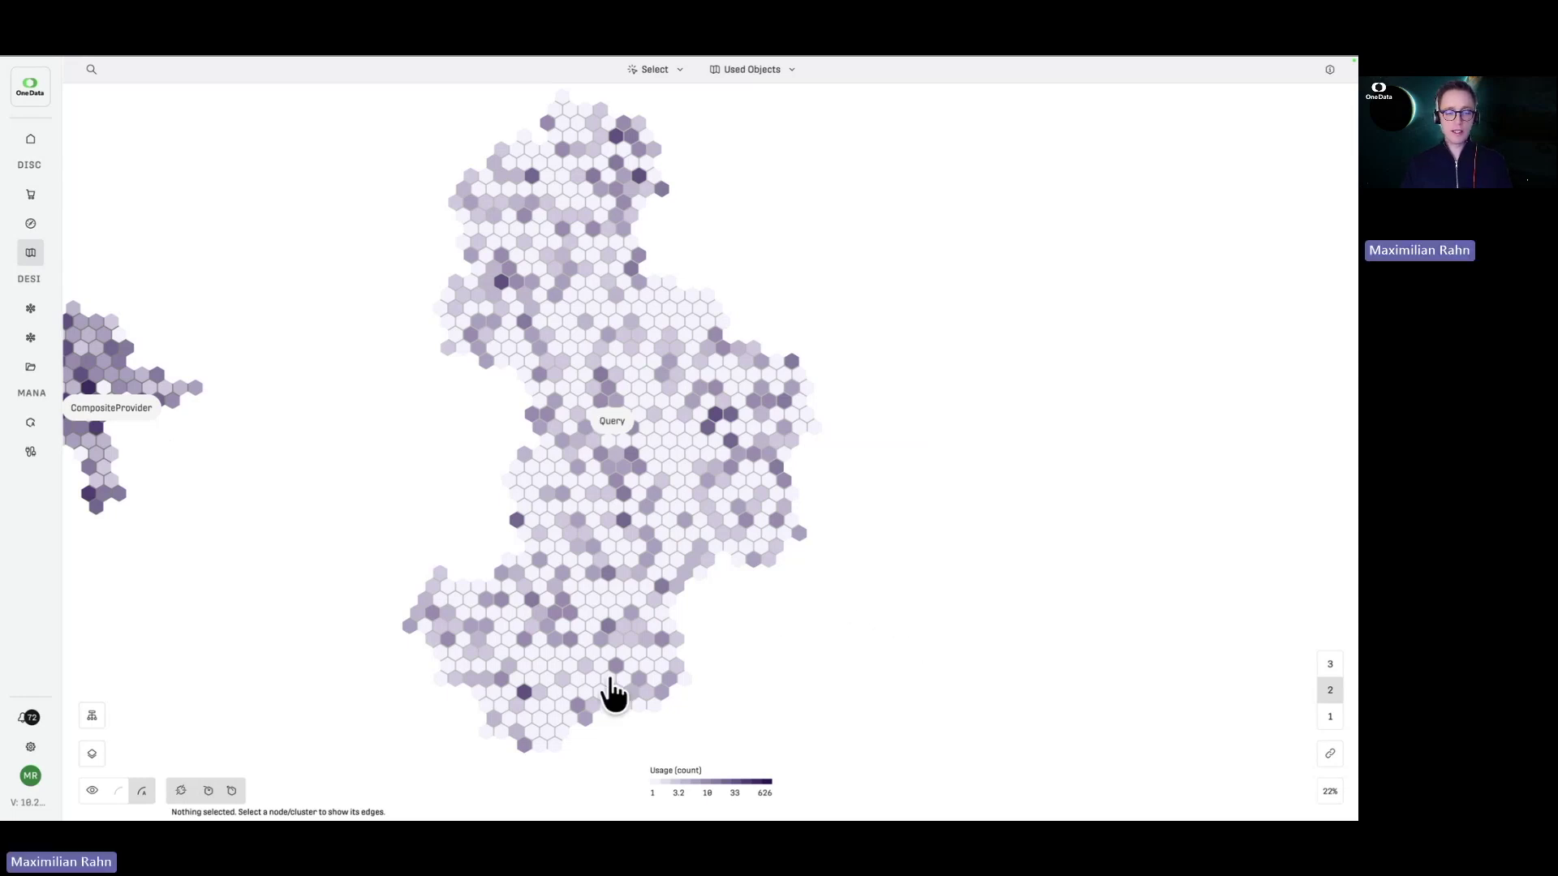
# Switch the usage map to the Technical Name level and trace the connections of query 2A5 to other object clusters
pyautogui.moveTo(1333, 718)
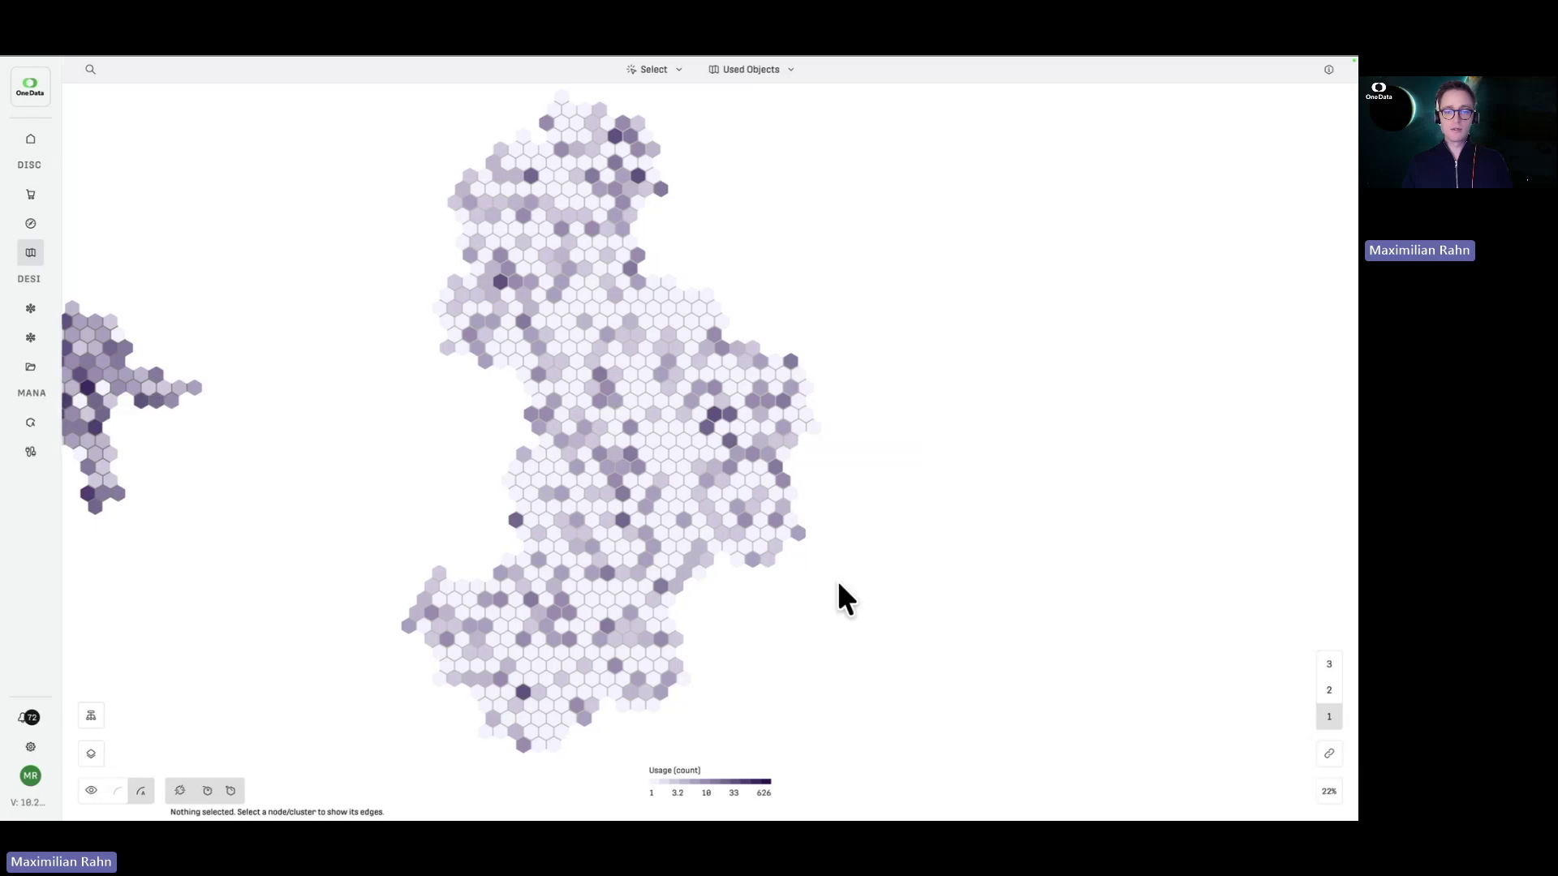
pyautogui.scroll(5, 542, 466)
pyautogui.scroll(2, 548, 468)
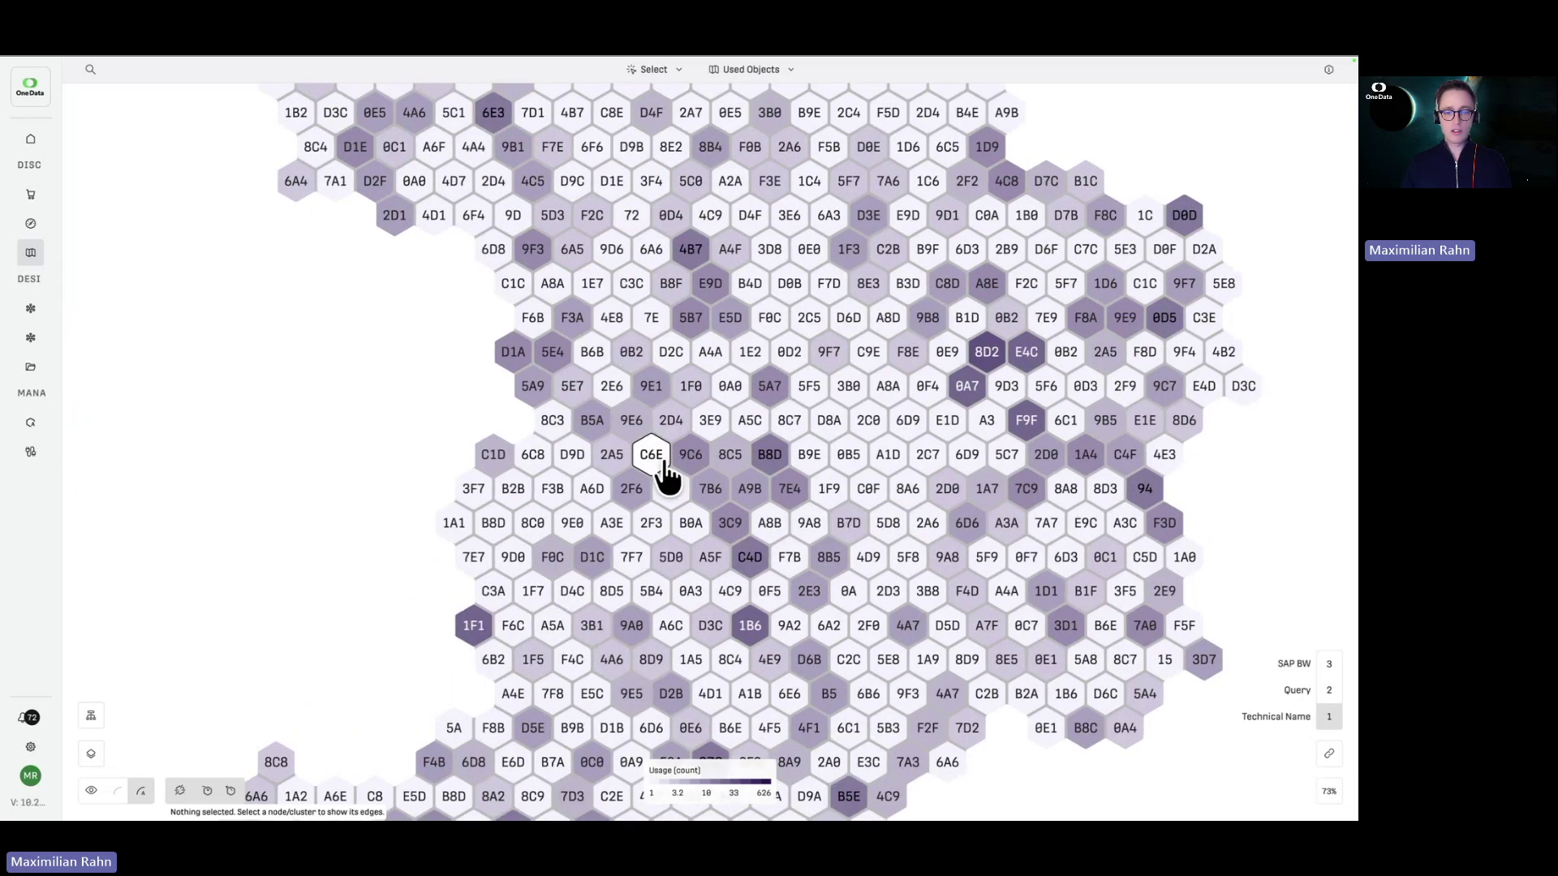
pyautogui.click(623, 462)
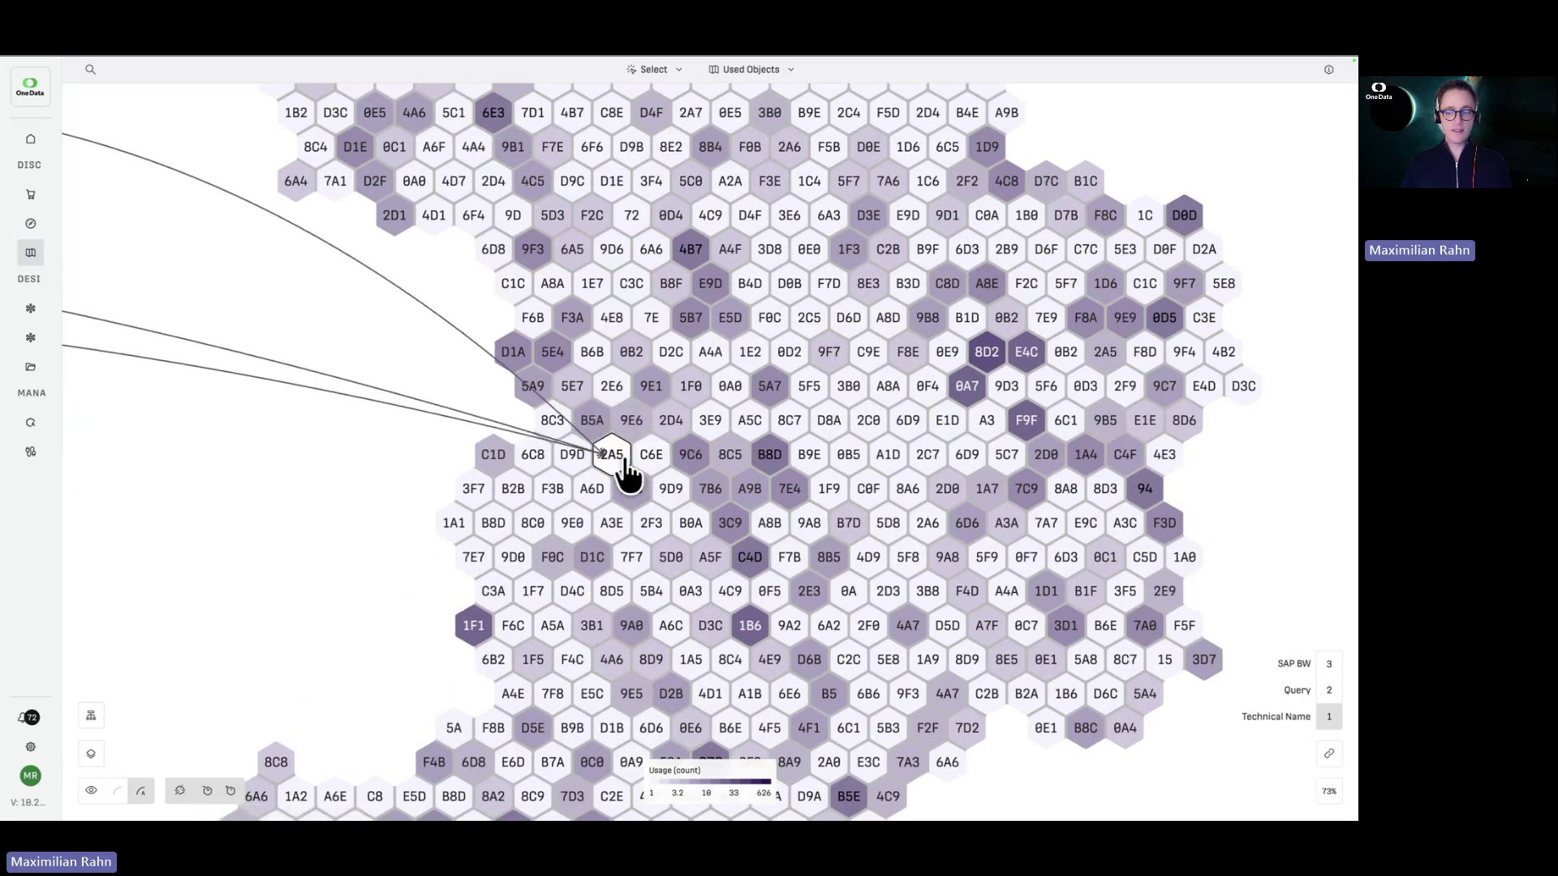
pyautogui.scroll(-6, 627, 471)
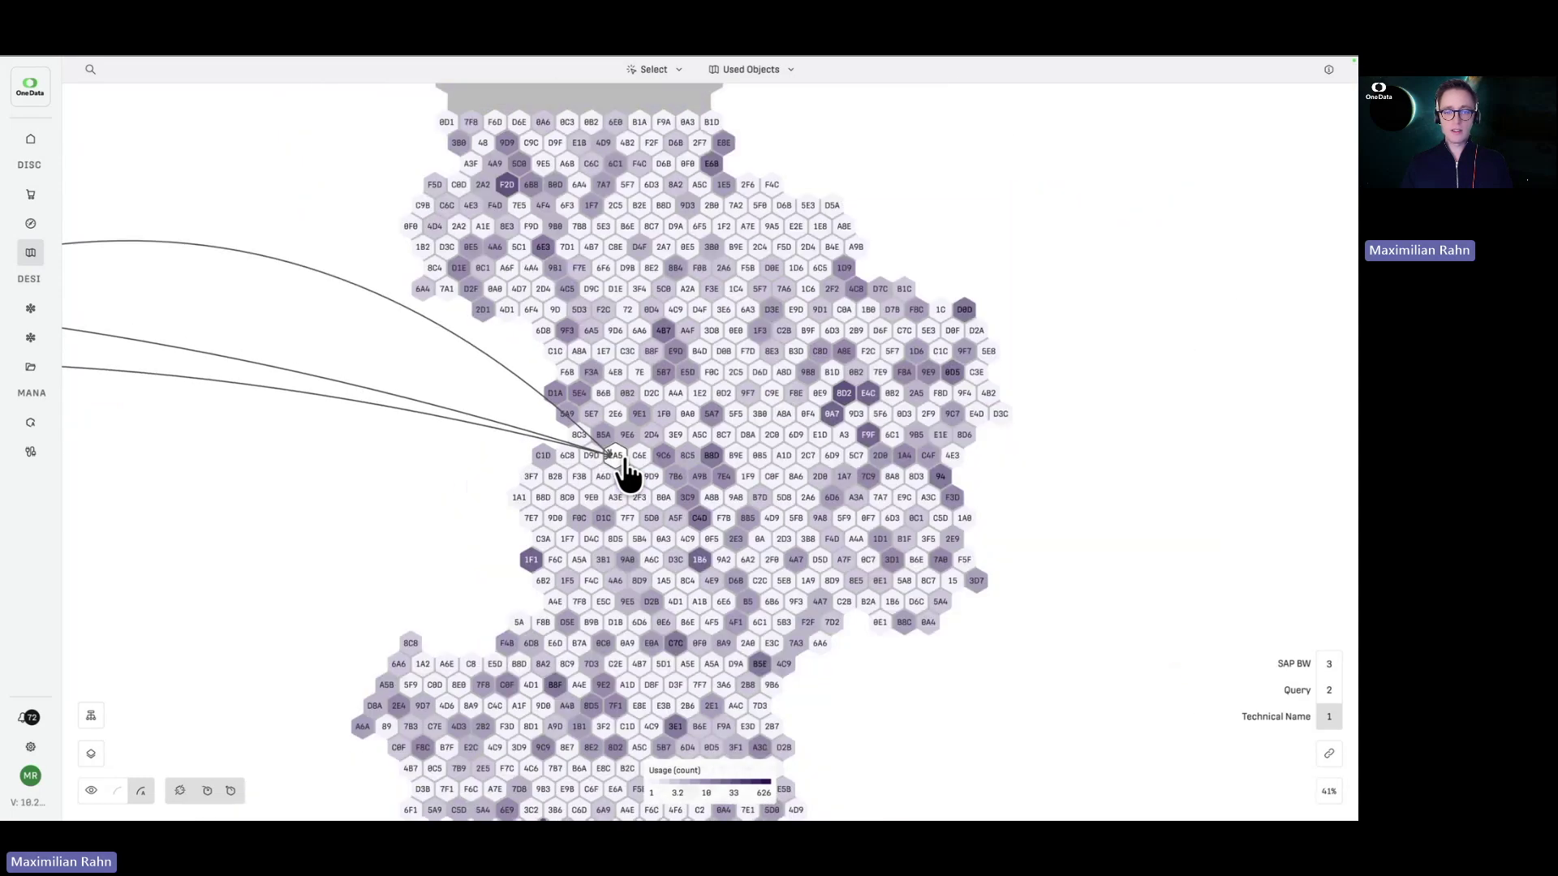
pyautogui.hscroll(-5, 616, 460)
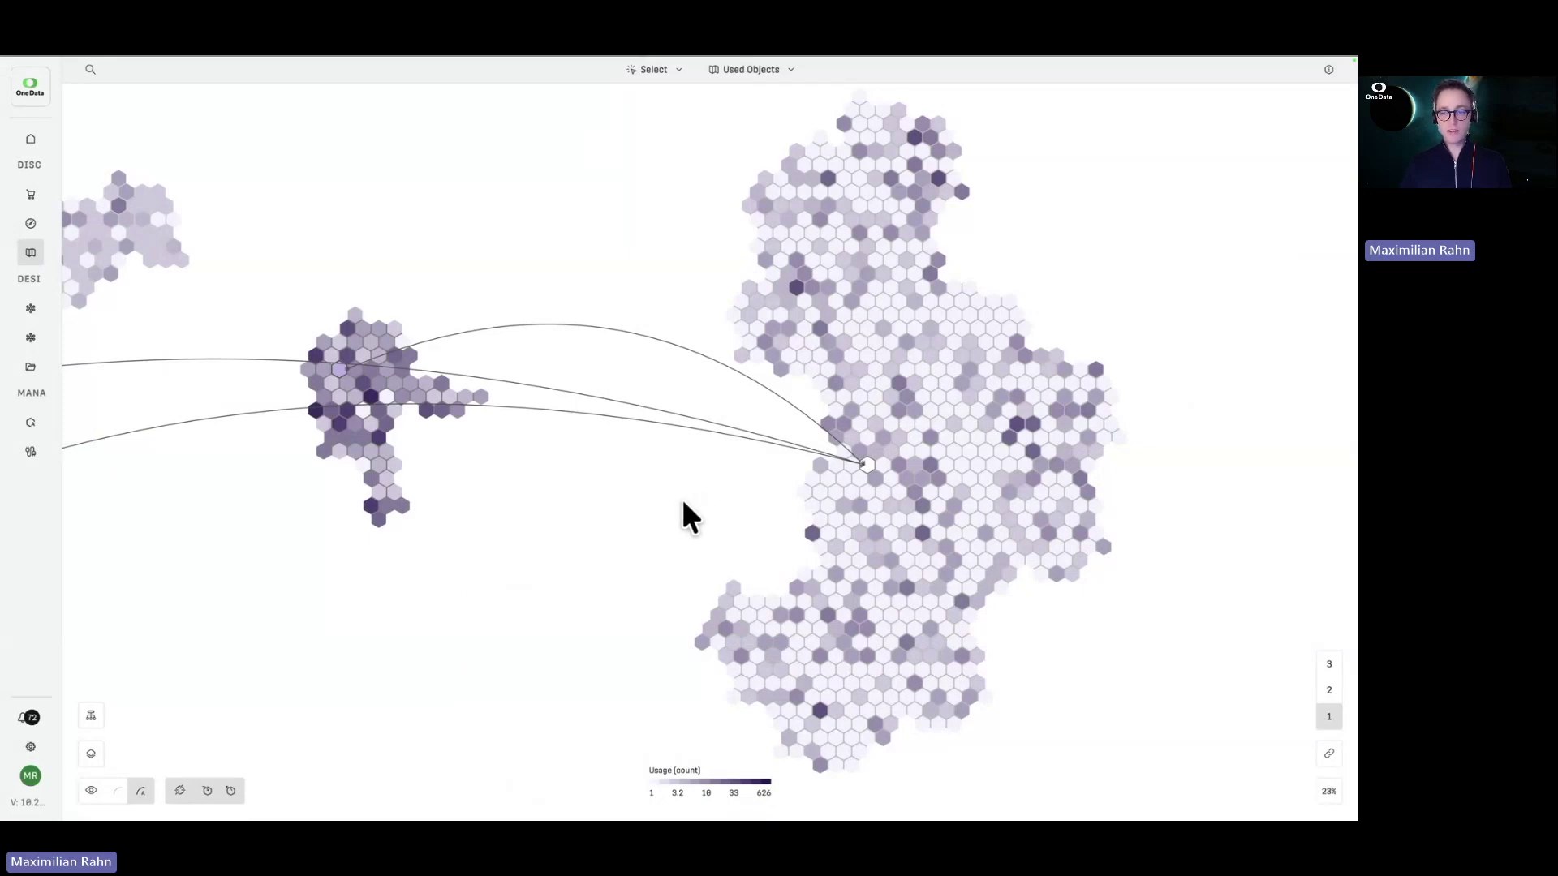
pyautogui.scroll(-3, 682, 498)
pyautogui.hscroll(-3, 681, 499)
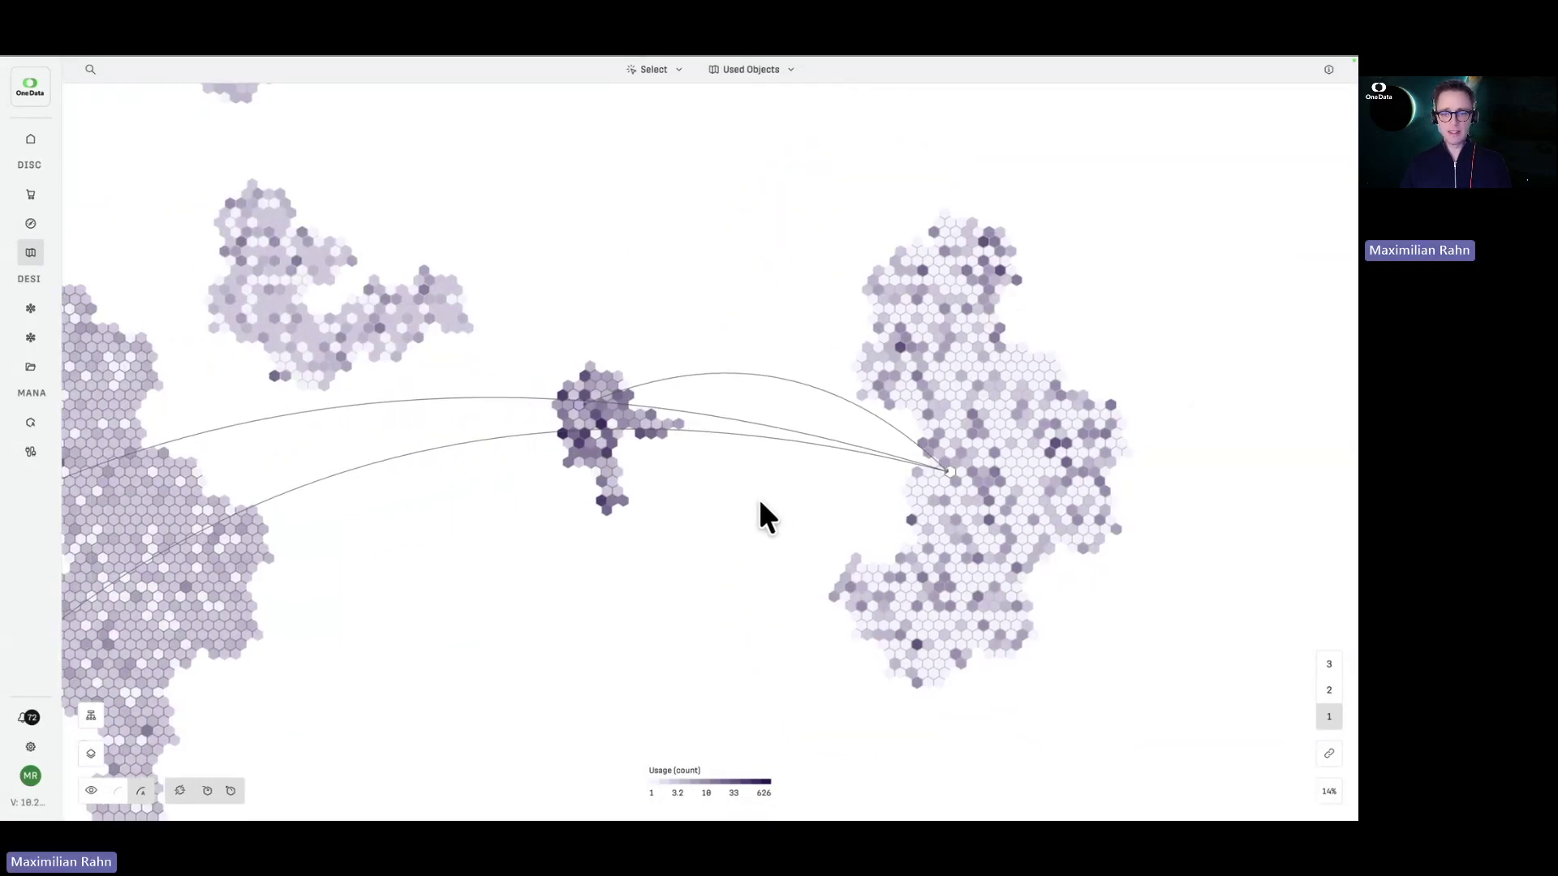
pyautogui.scroll(-2, 758, 498)
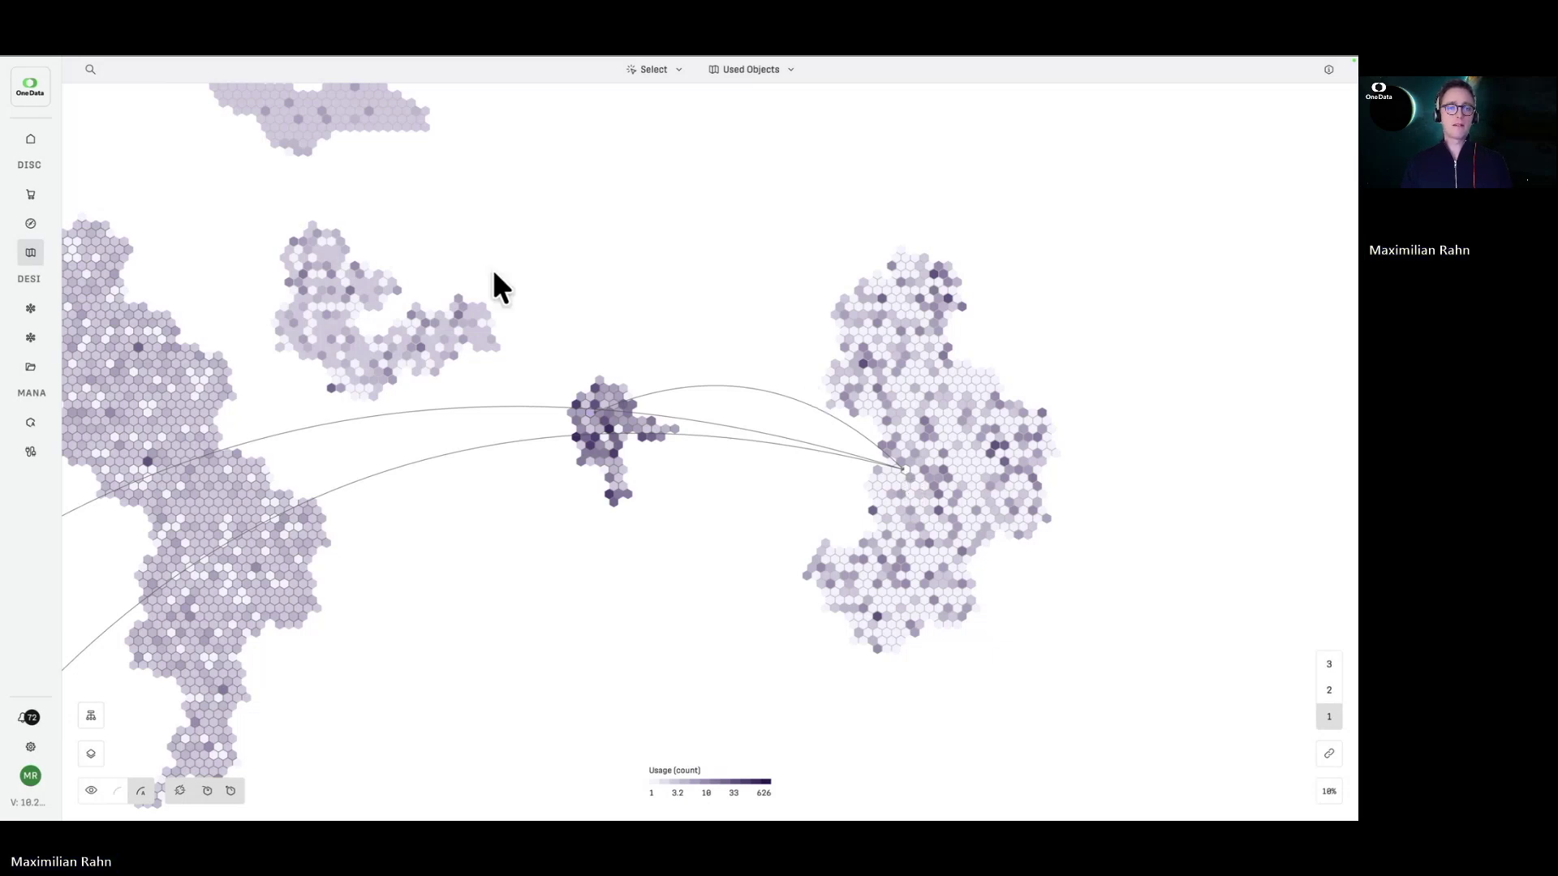
# Go to the Use Cases overview and create a Migration use case named "Inventory Turnover Report"
pyautogui.hotkey('alt', 'Left')
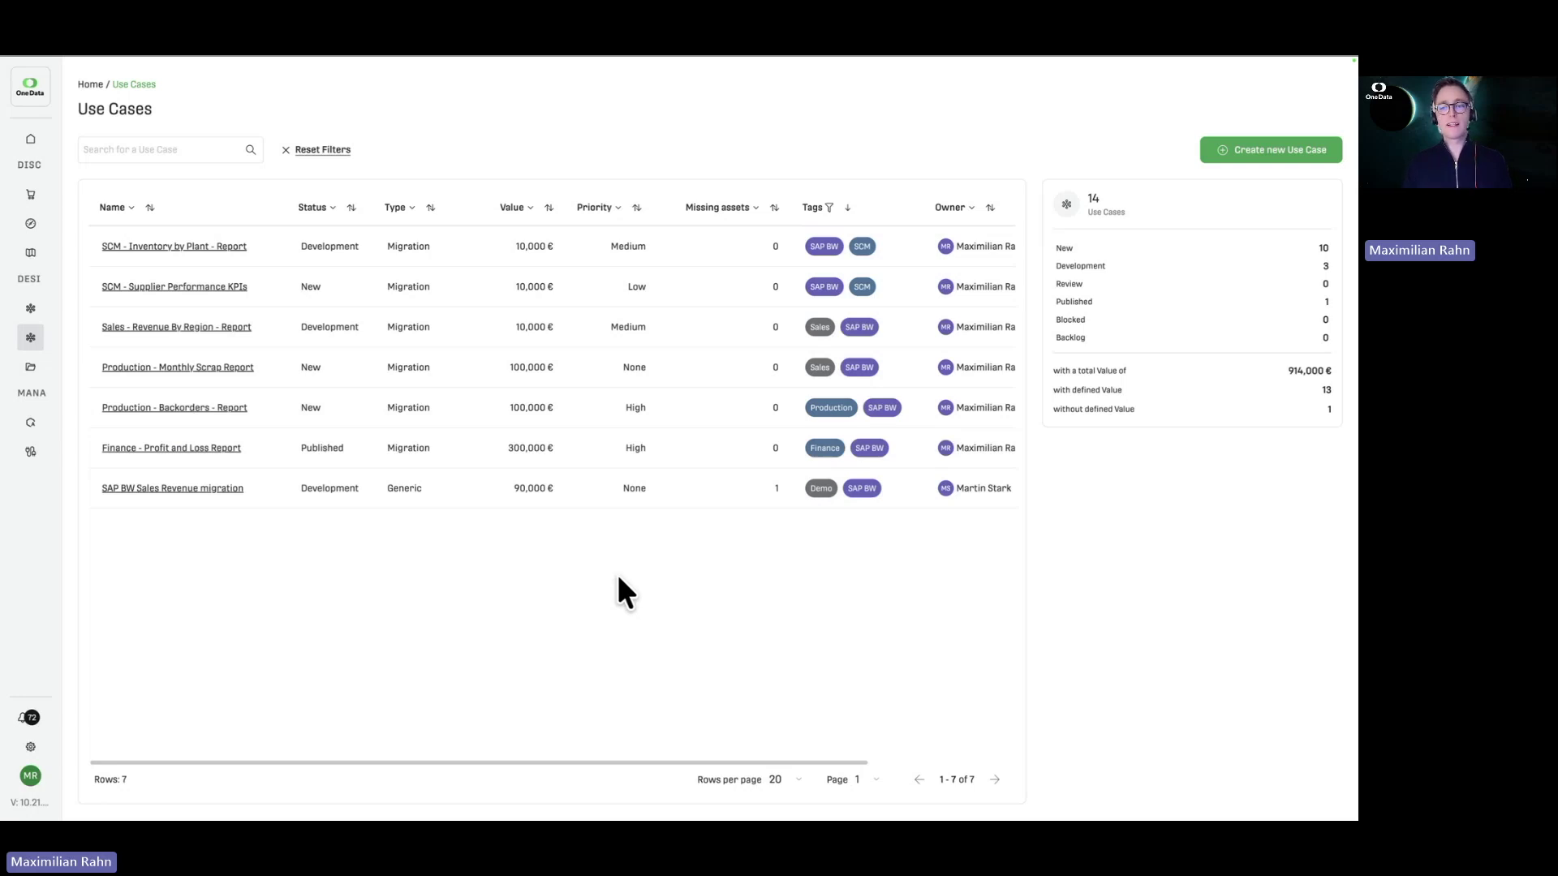
pyautogui.click(1232, 165)
pyautogui.click(611, 424)
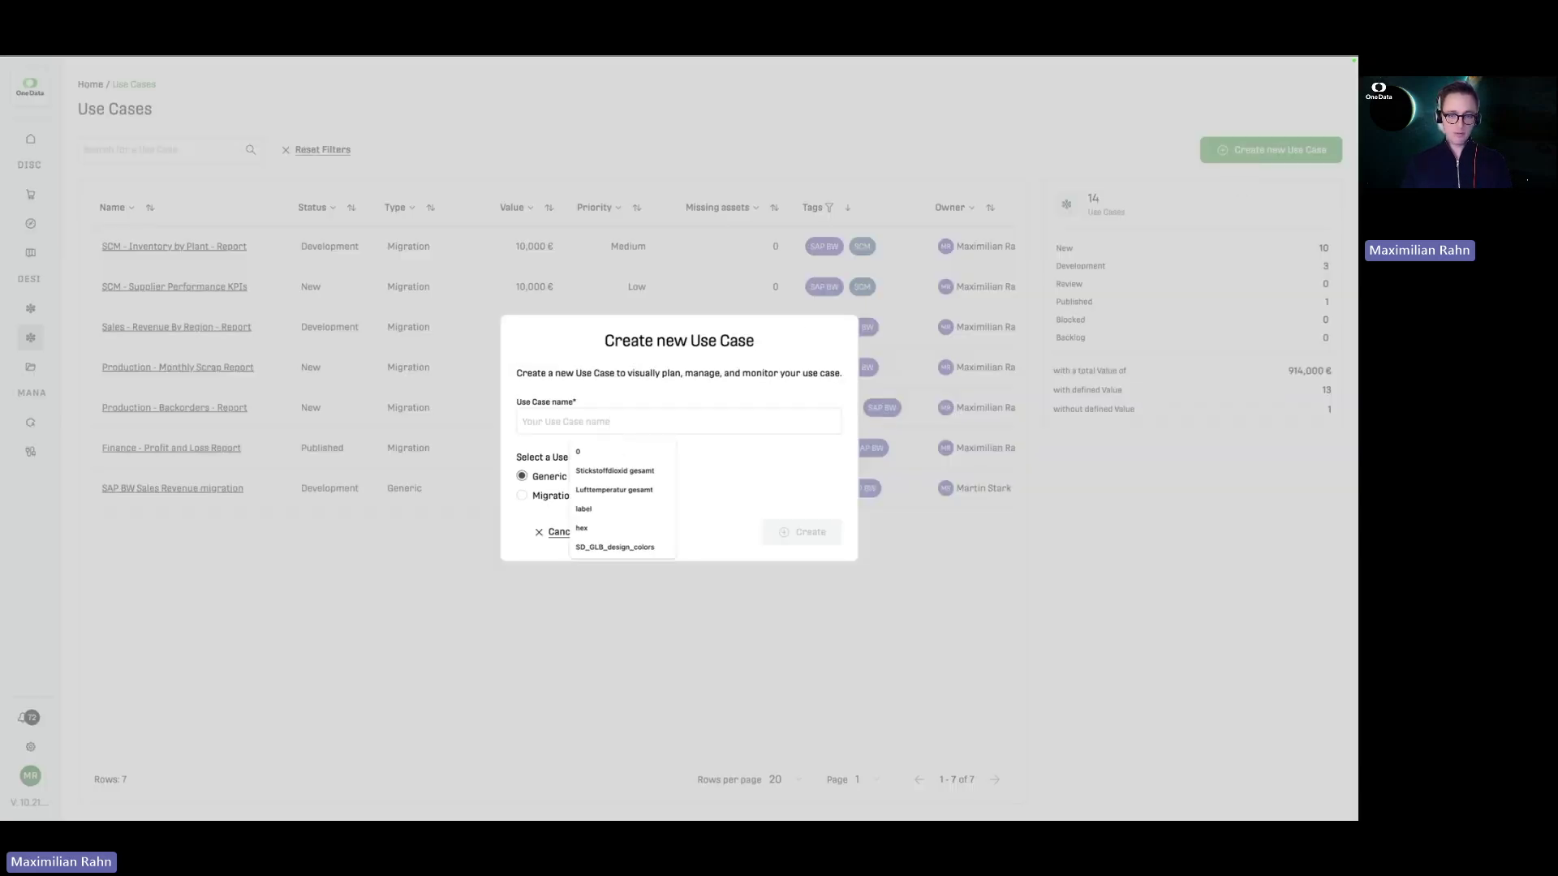
pyautogui.write('Inventory')
pyautogui.click(648, 452)
pyautogui.click(555, 497)
pyautogui.click(807, 536)
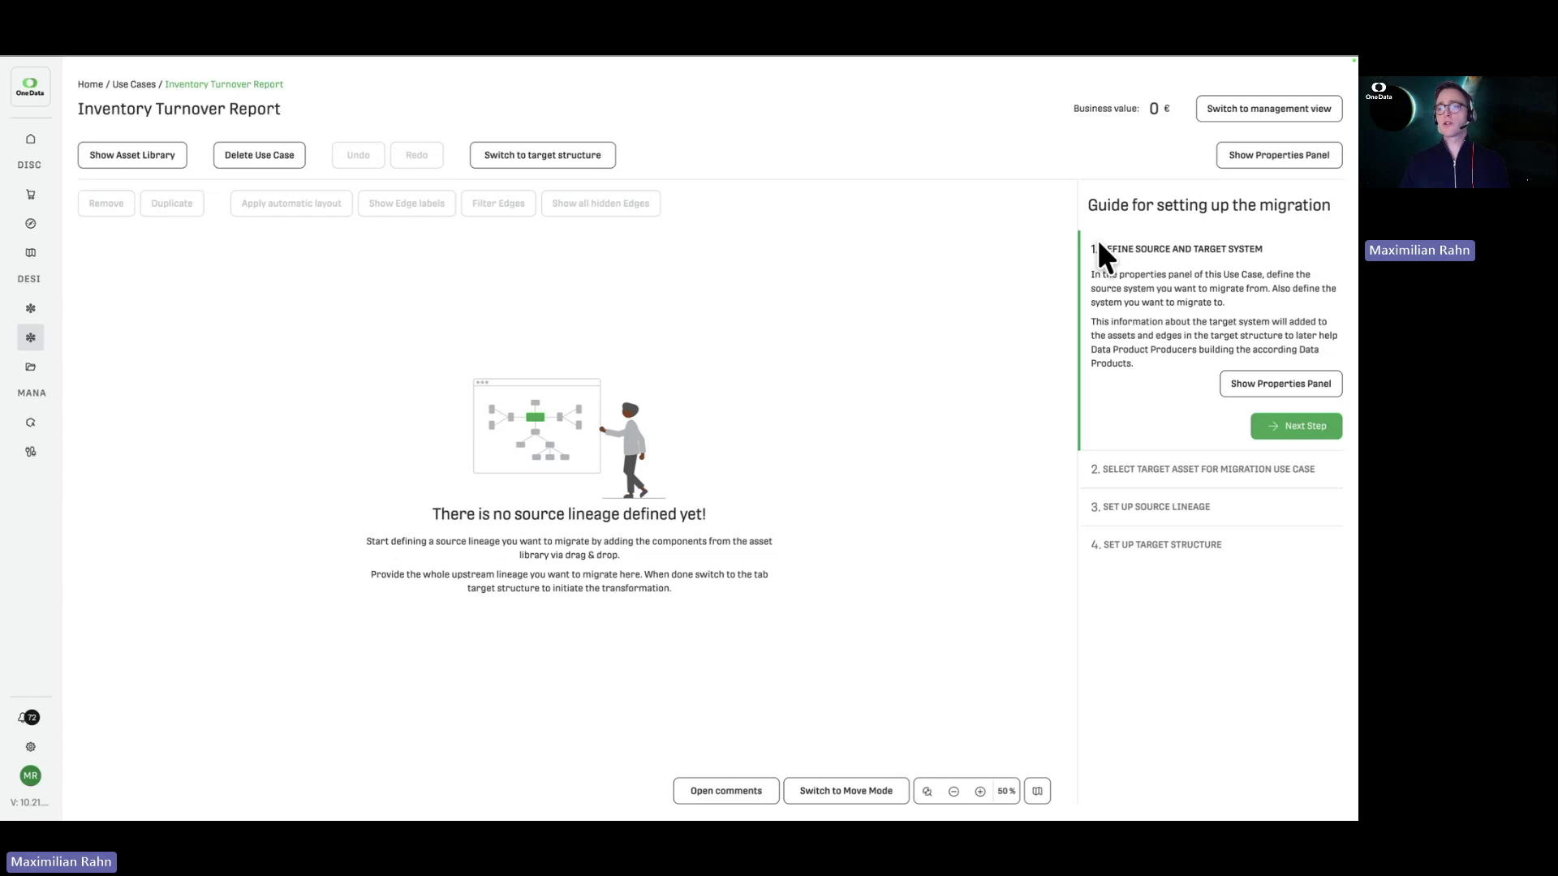
# Review the use case's source and target system properties and advance the migration guide to target asset selection
pyautogui.click(1298, 389)
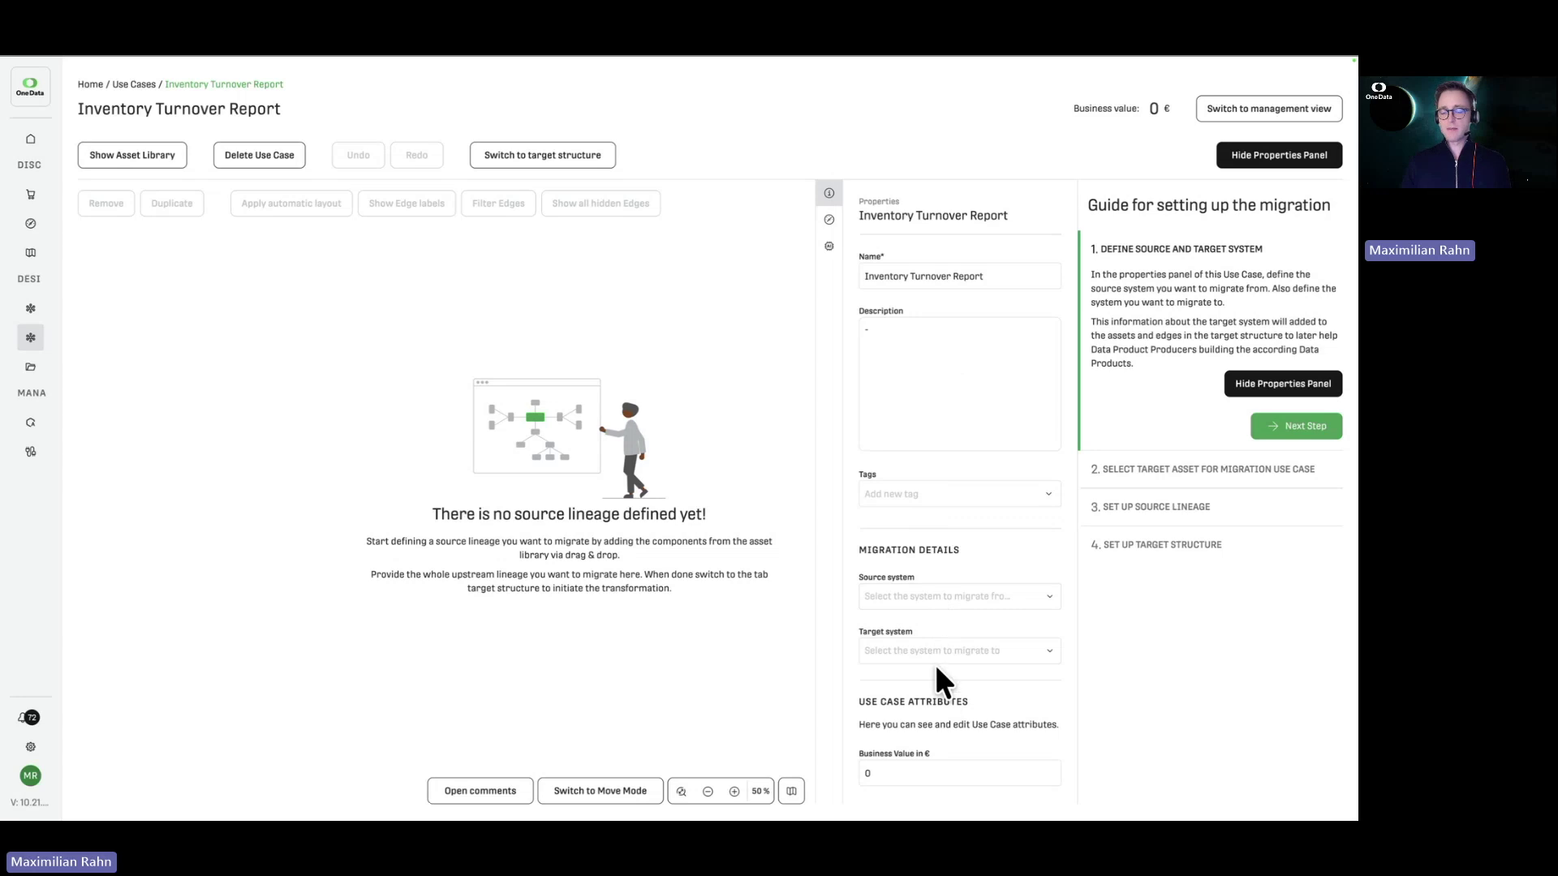
pyautogui.click(1293, 386)
pyautogui.click(1310, 432)
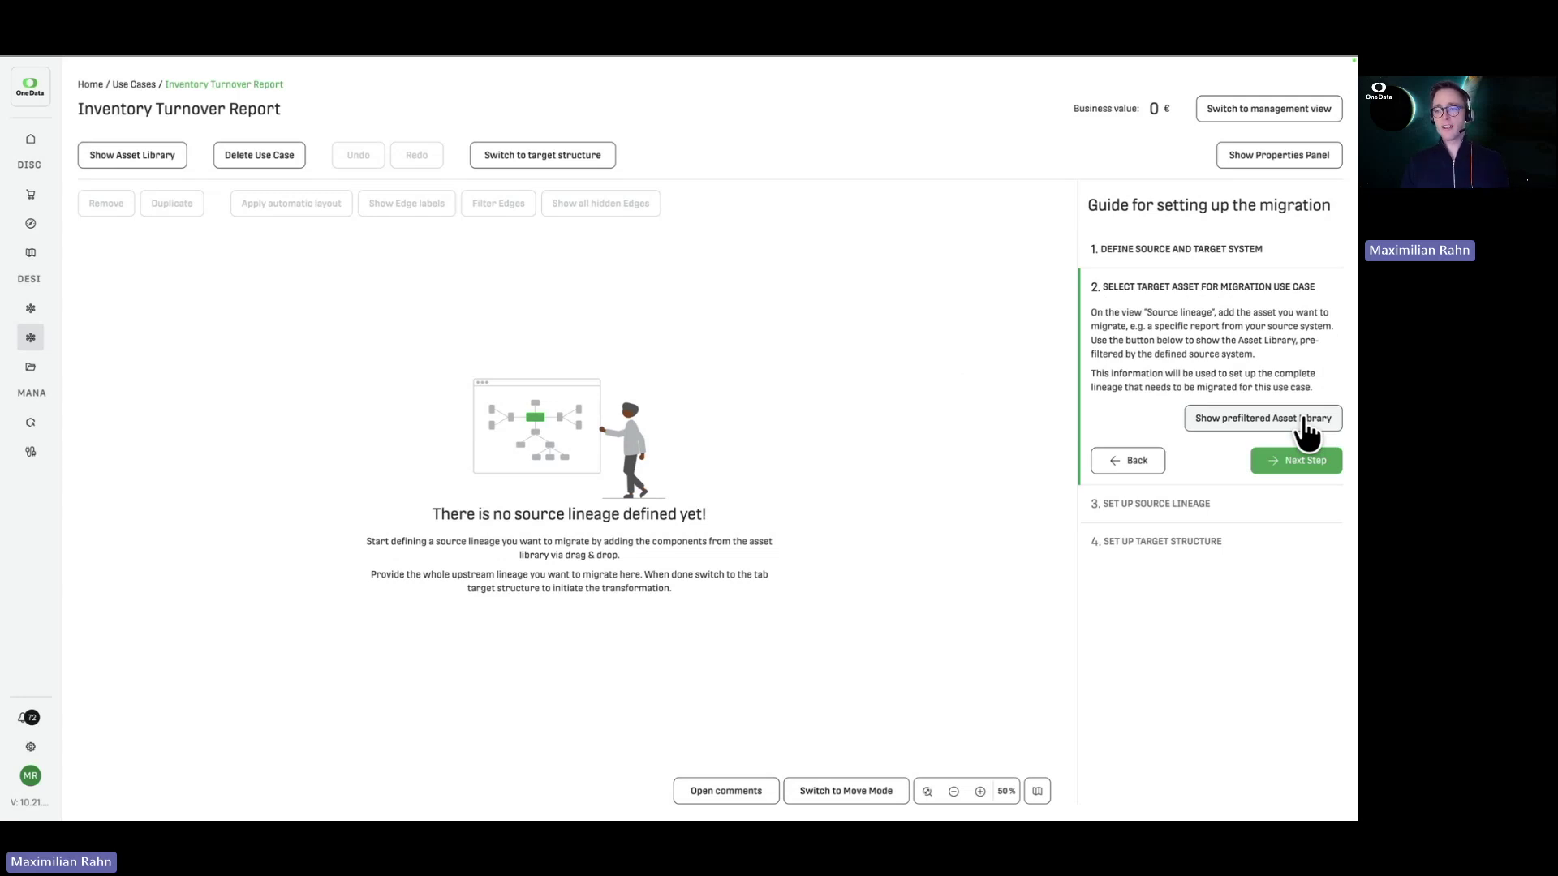
# Find CUBE_INVENTORY in the prefiltered asset library, place it on the source lineage canvas, and hide the library and its properties
pyautogui.click(1303, 420)
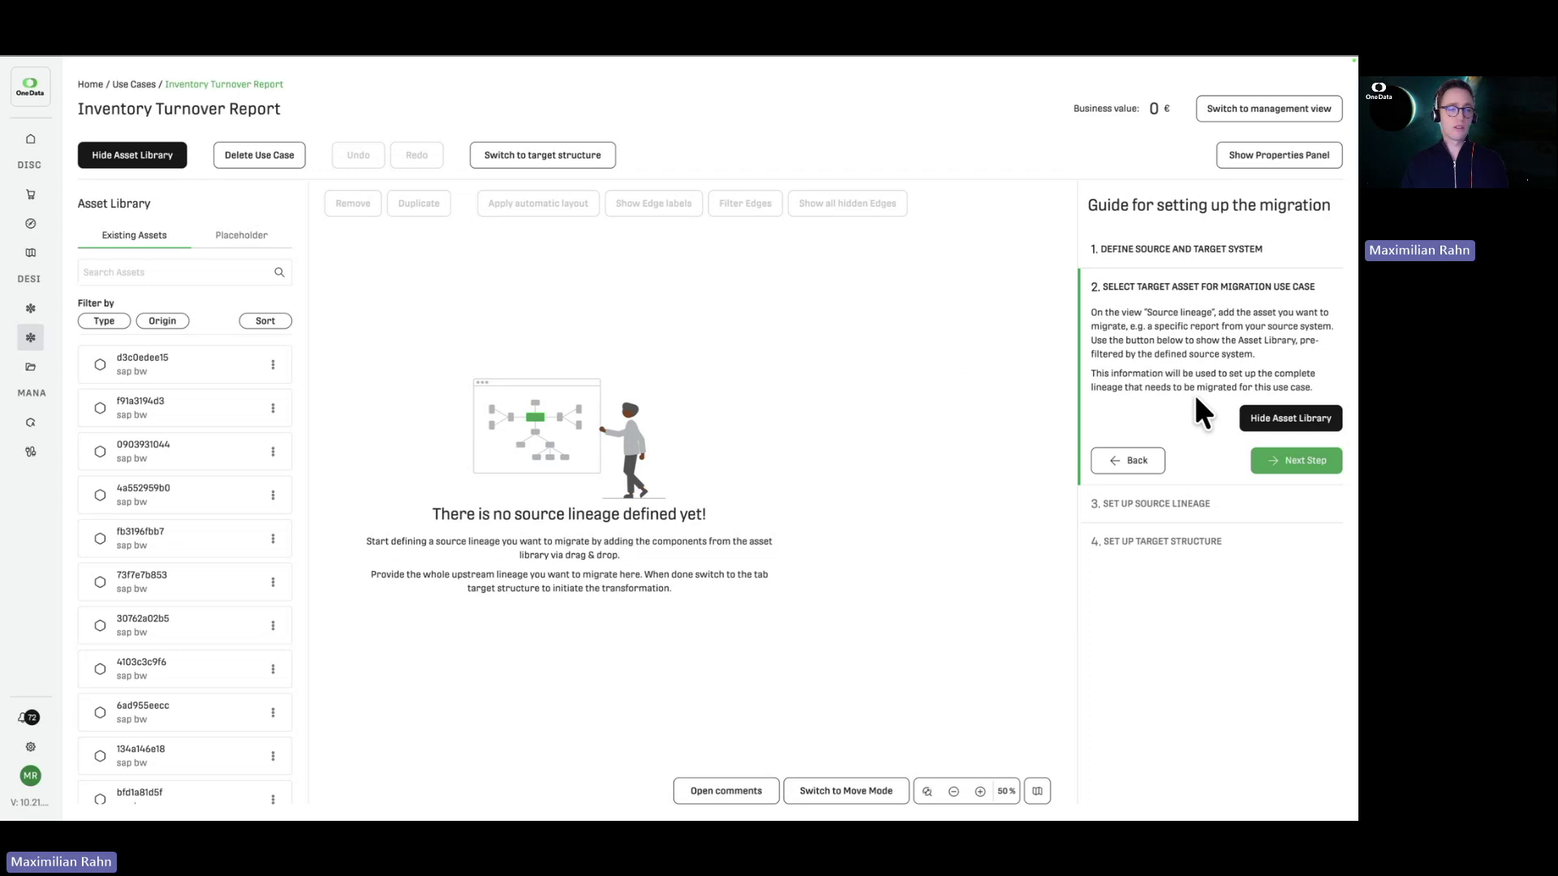
pyautogui.click(223, 273)
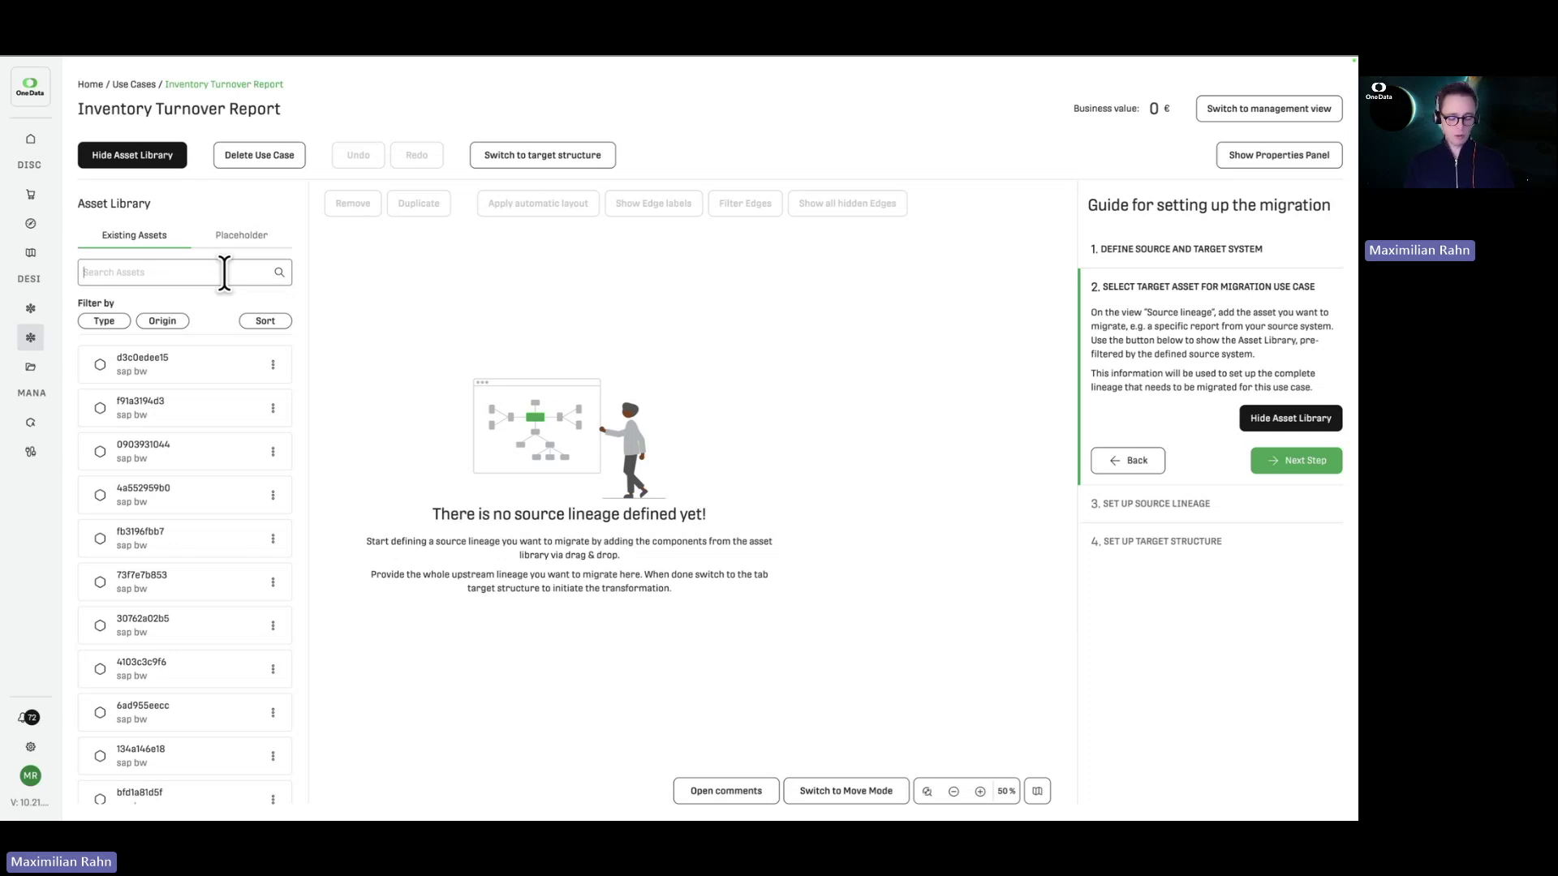
pyautogui.write('cu')
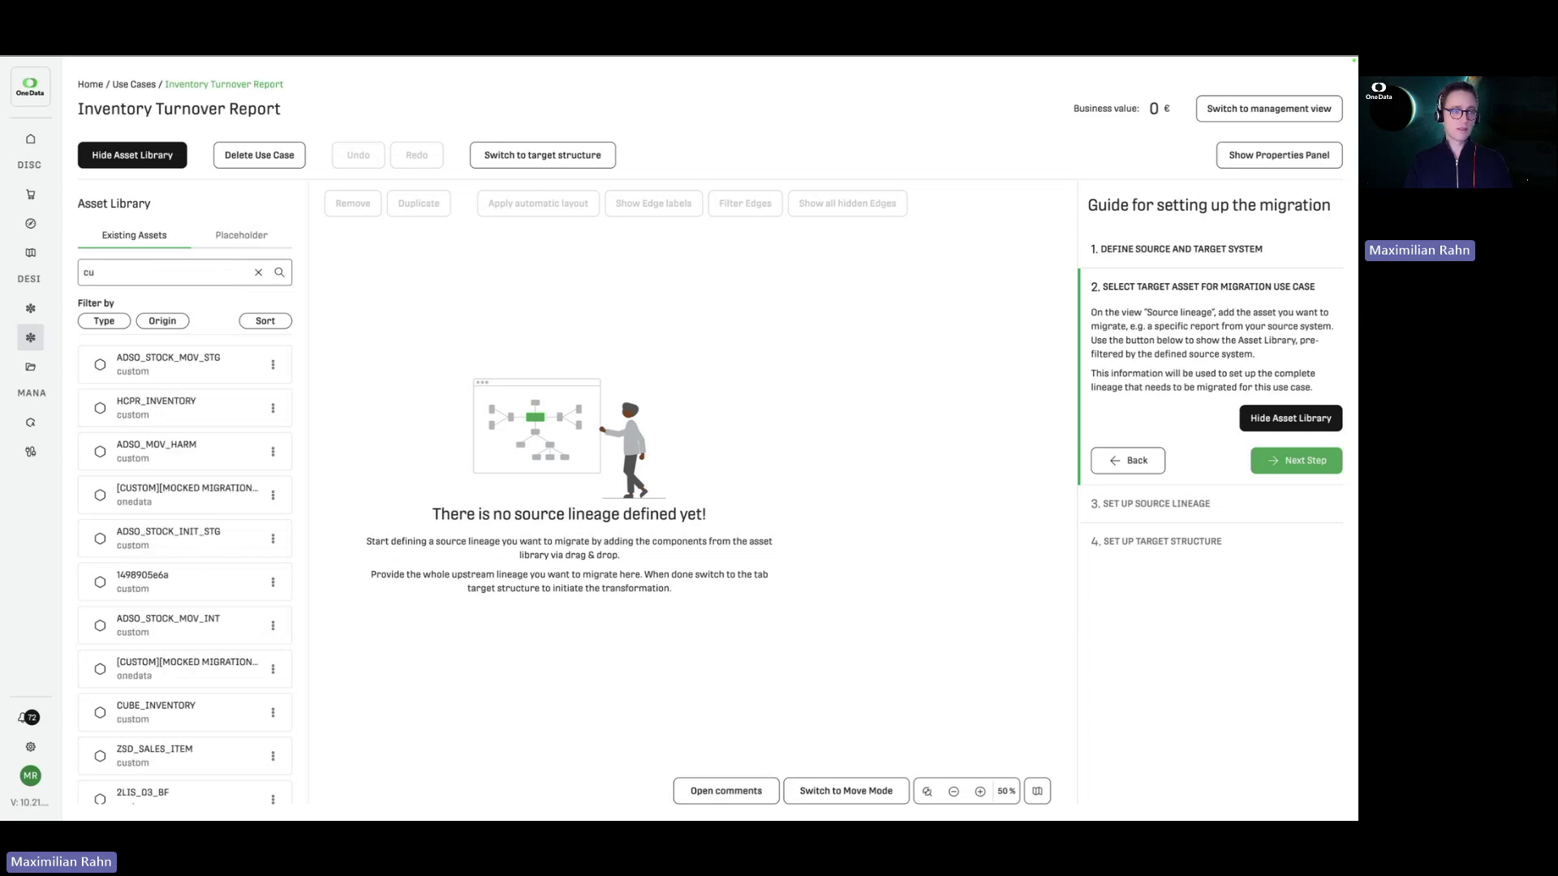
pyautogui.write('be_inv')
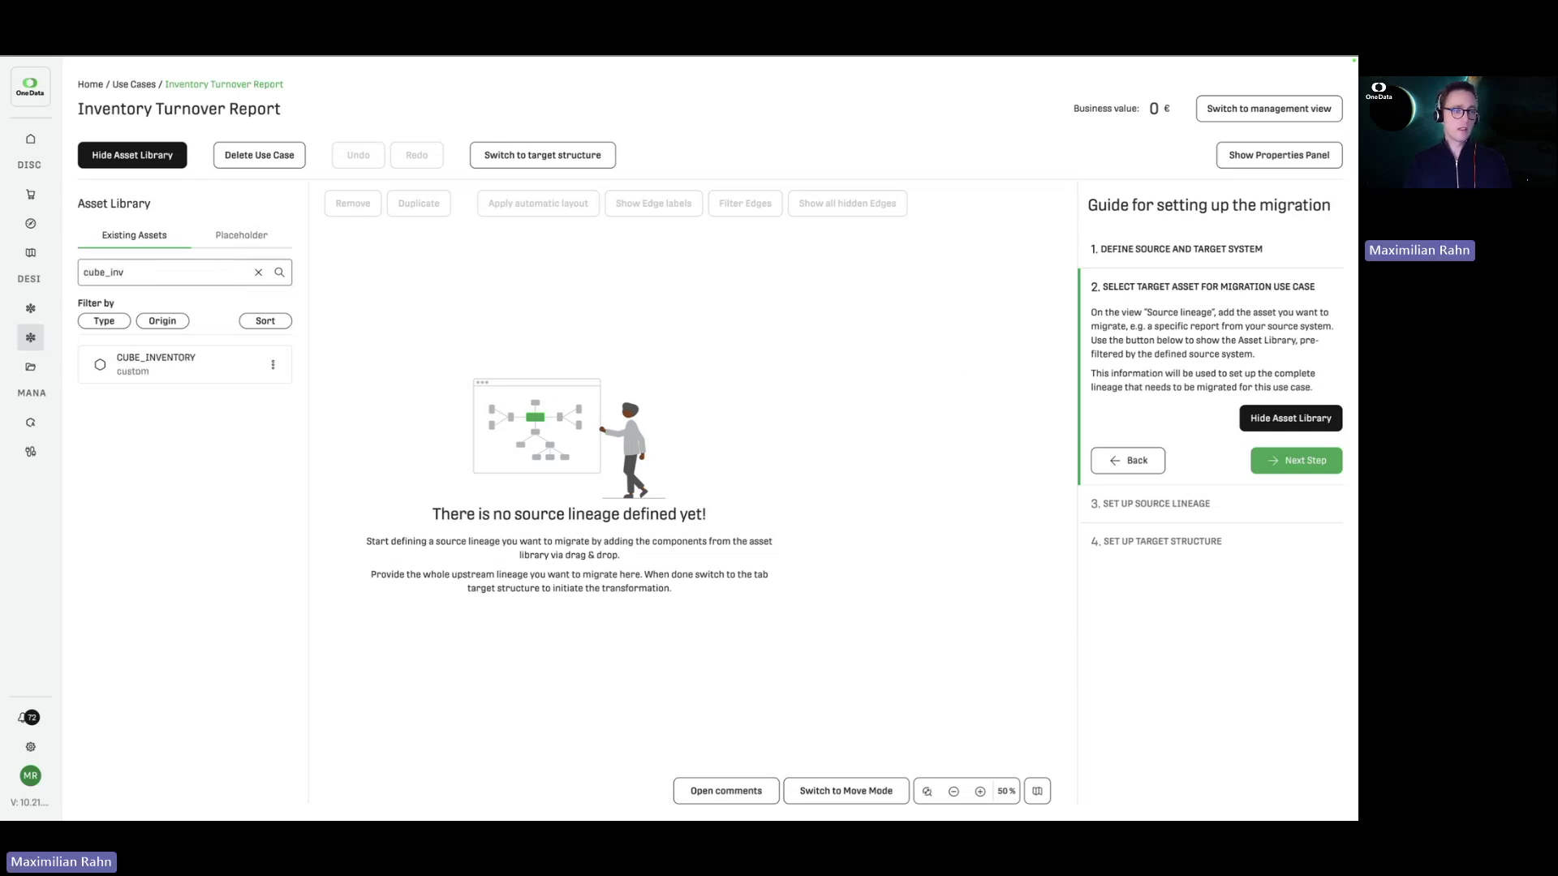
pyautogui.click(122, 369)
pyautogui.moveTo(122, 369); pyautogui.dragTo(675, 438)
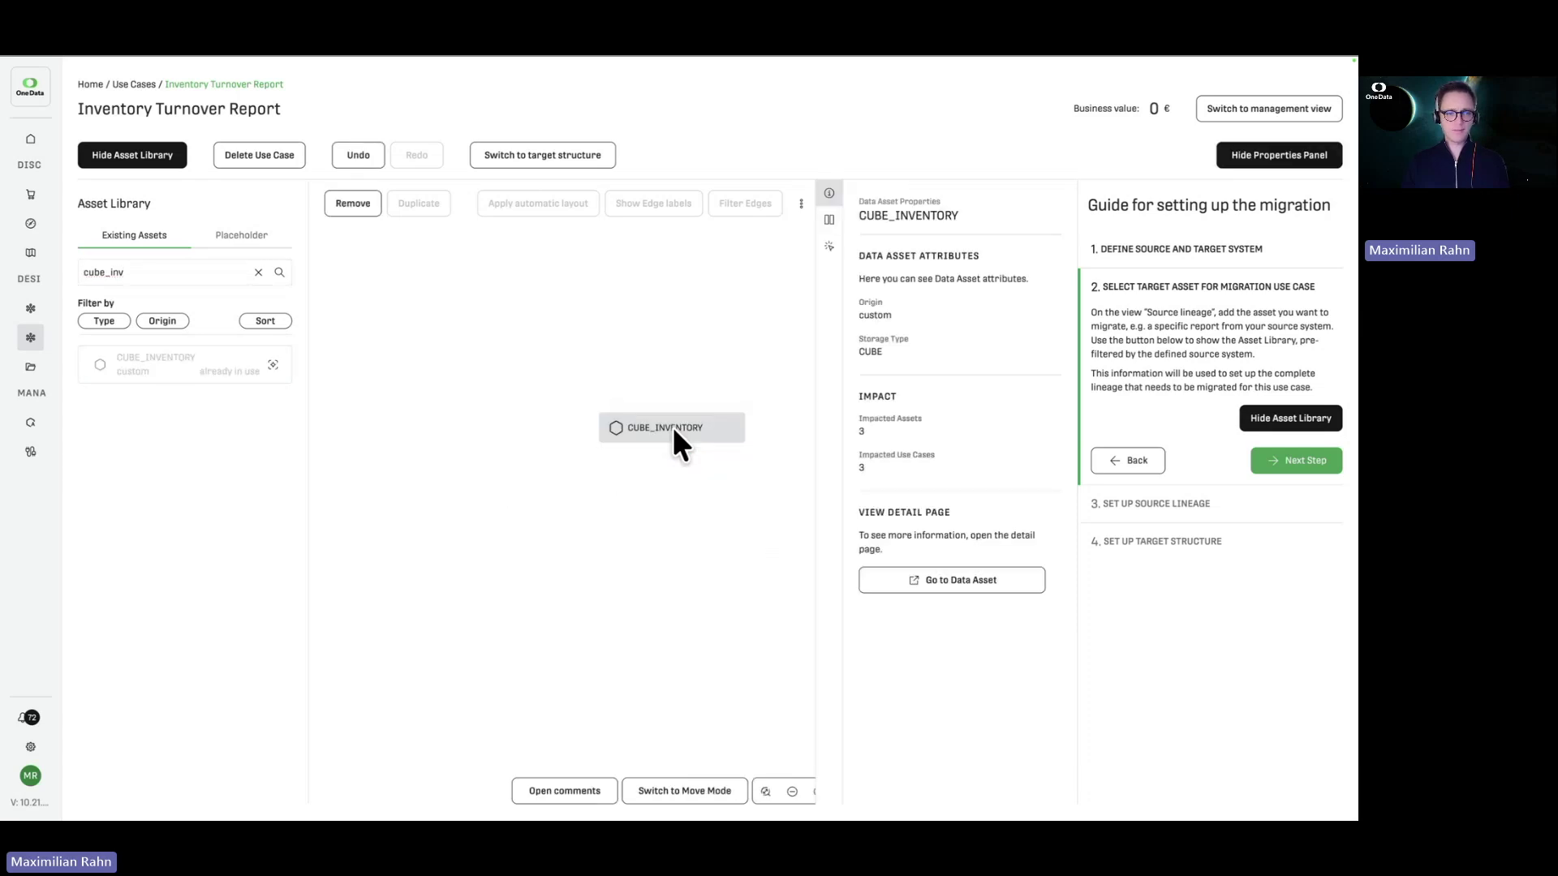
pyautogui.click(172, 162)
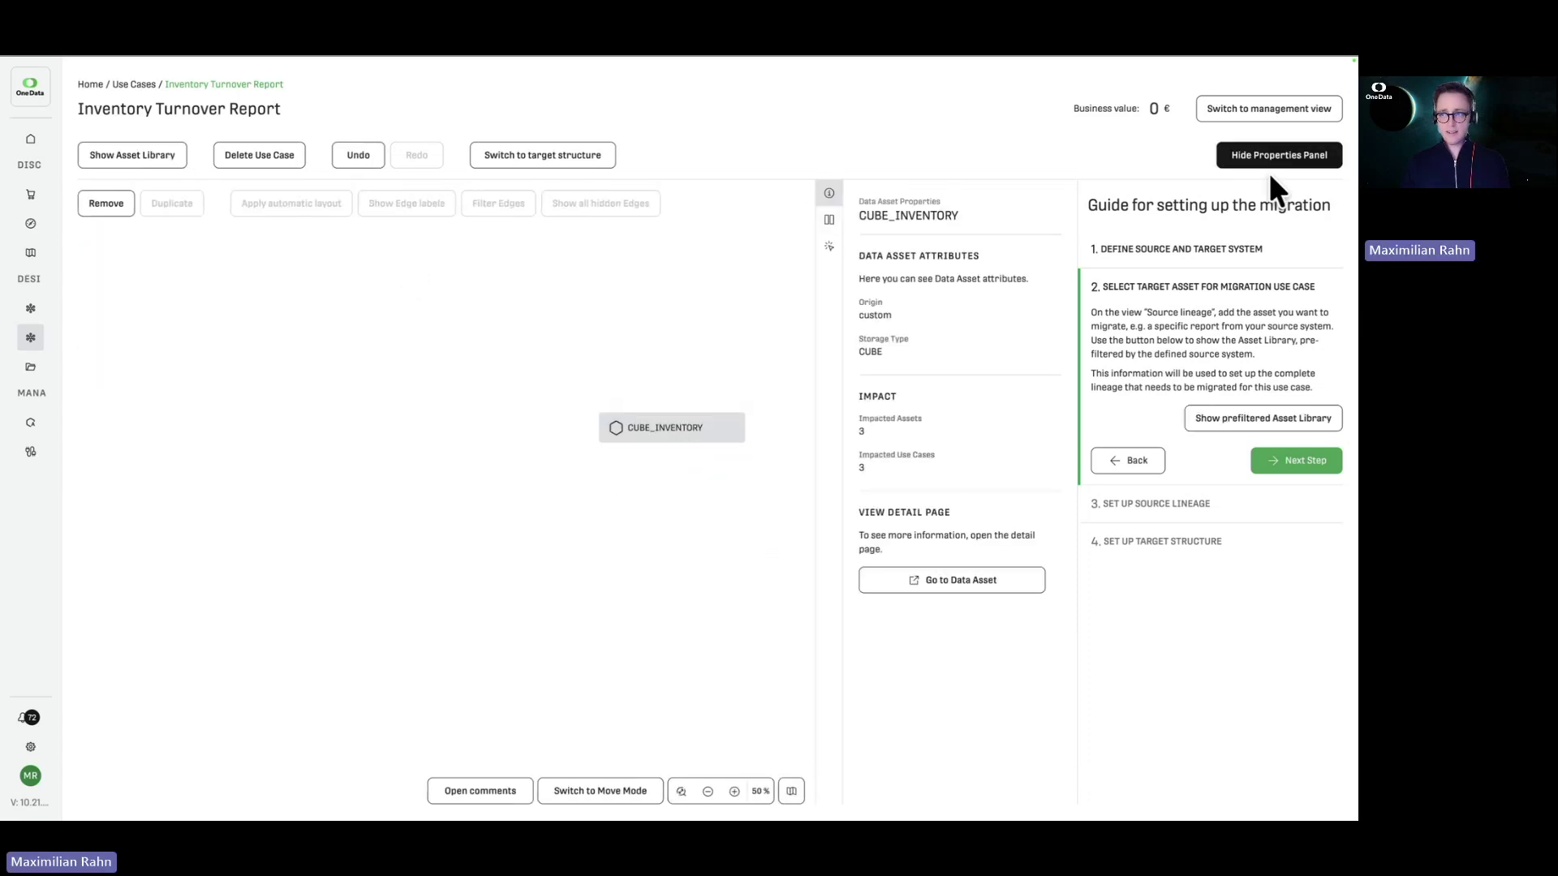
pyautogui.click(1273, 158)
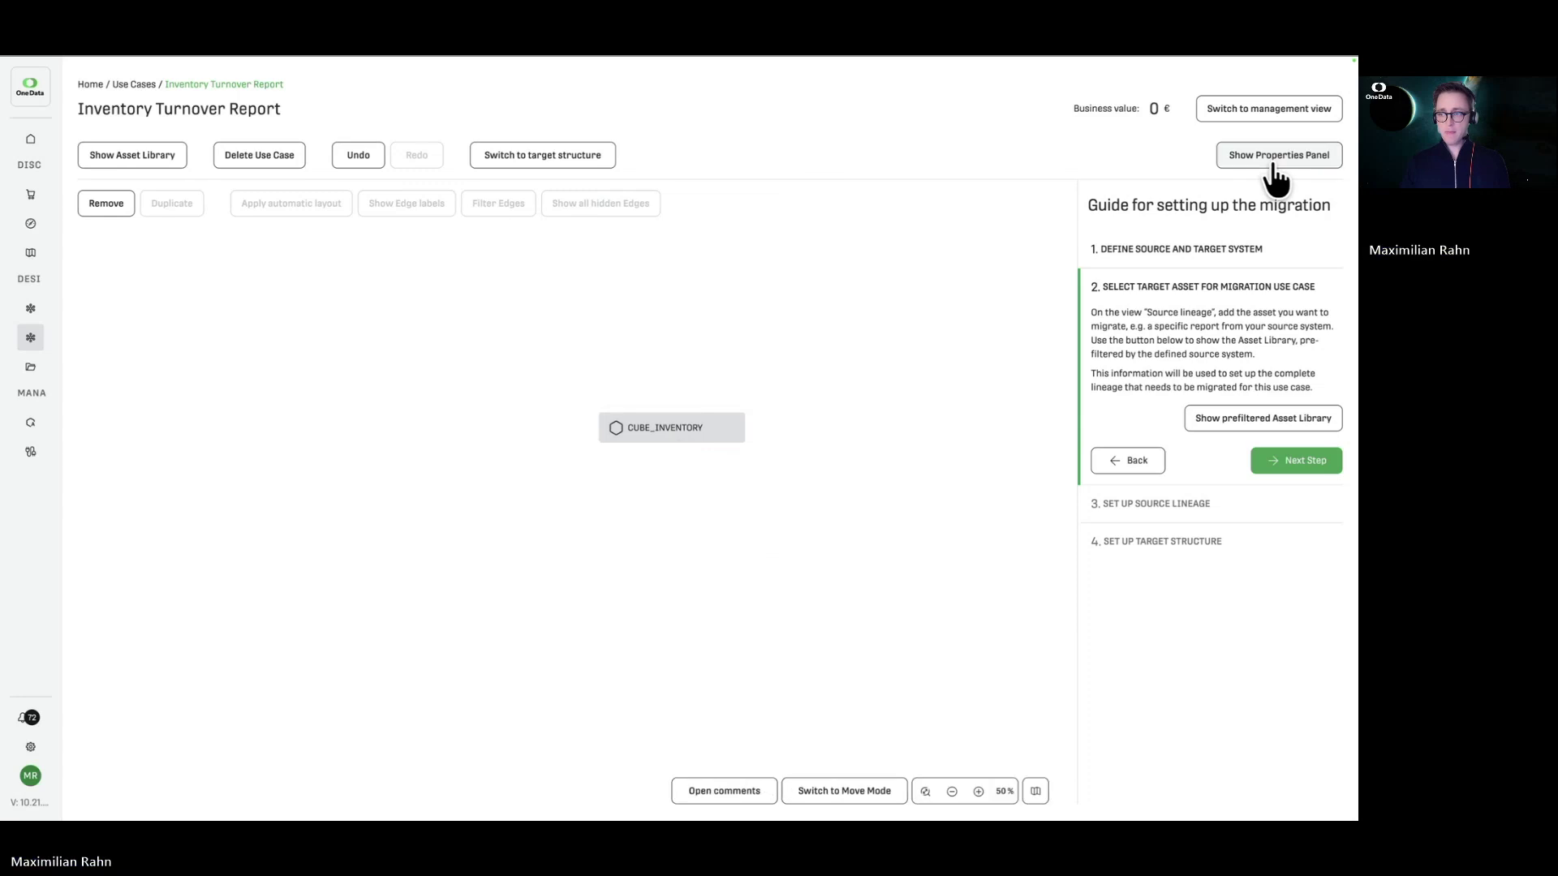
# Advance to the source lineage setup and add all upstream assets of CUBE_INVENTORY to the canvas
pyautogui.click(1298, 464)
pyautogui.click(1307, 497)
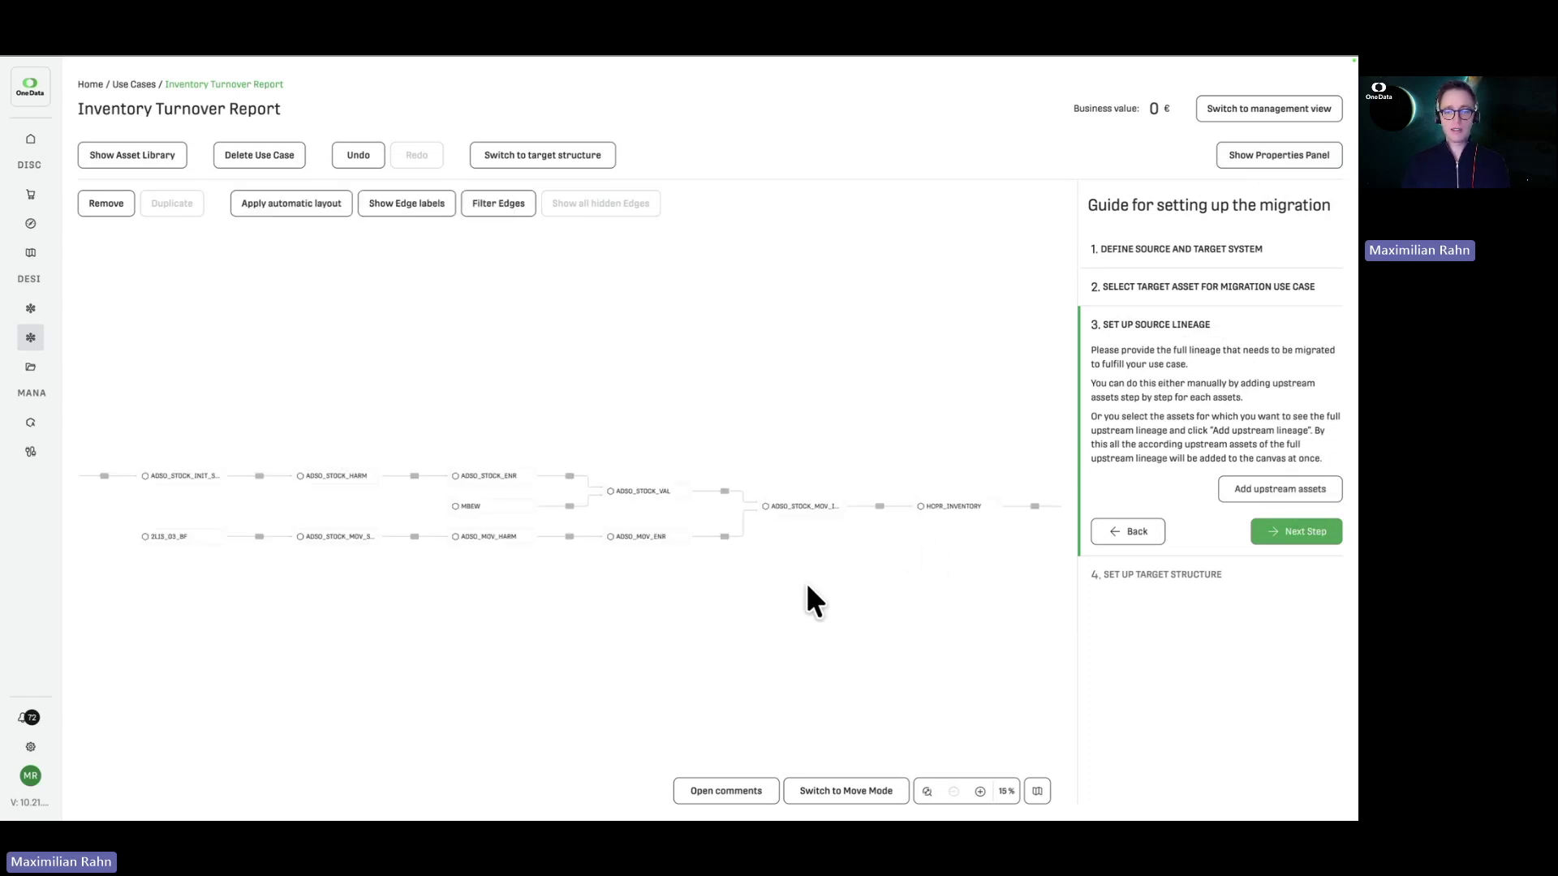
pyautogui.moveTo(903, 563); pyautogui.dragTo(827, 609)
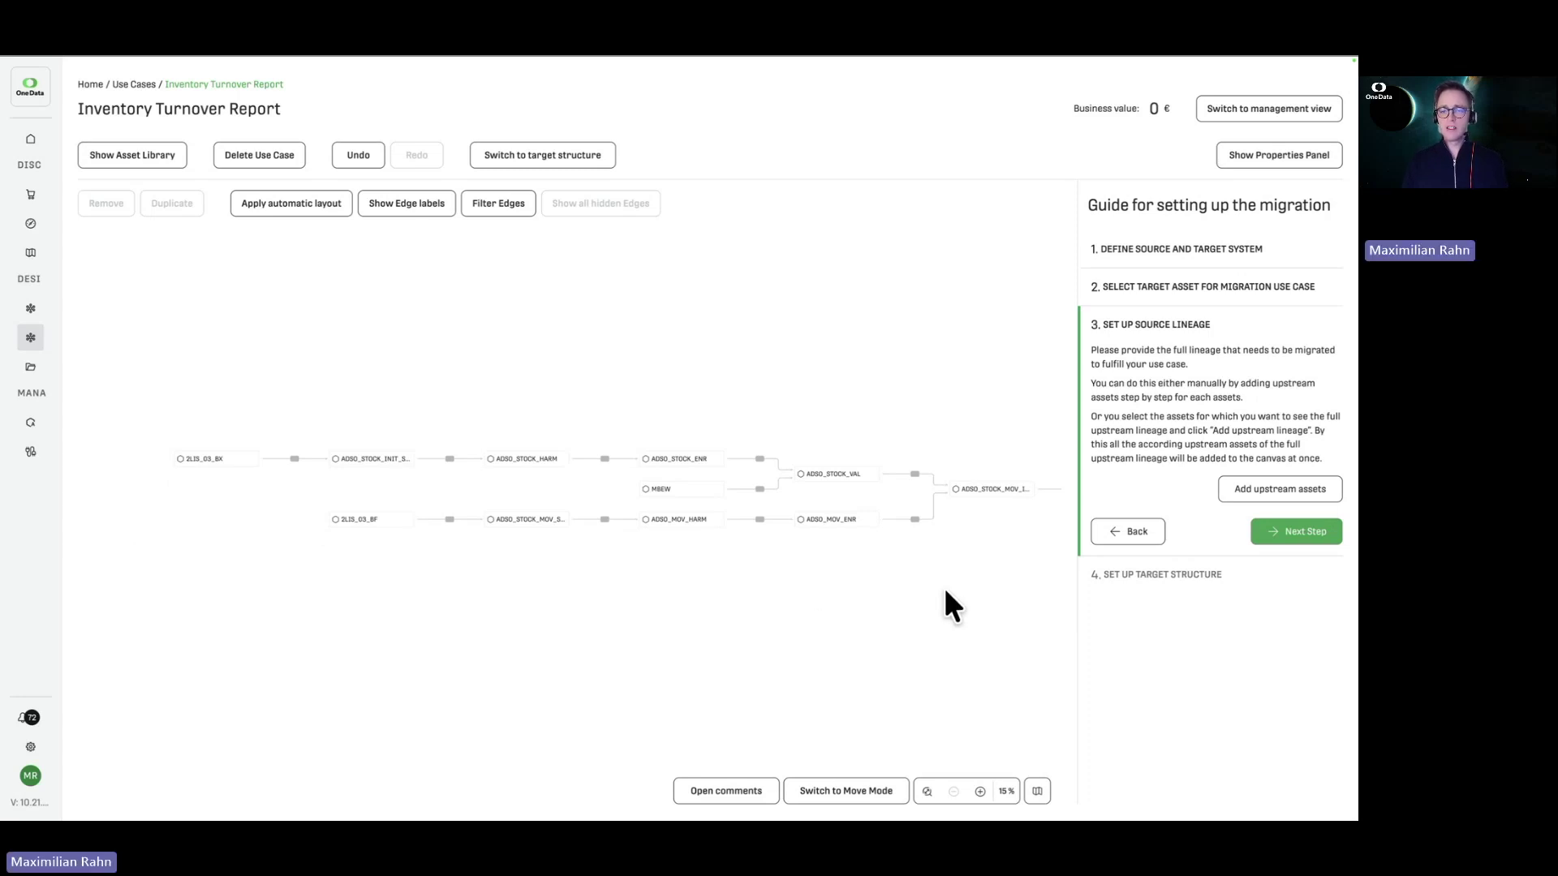
pyautogui.click(1024, 471)
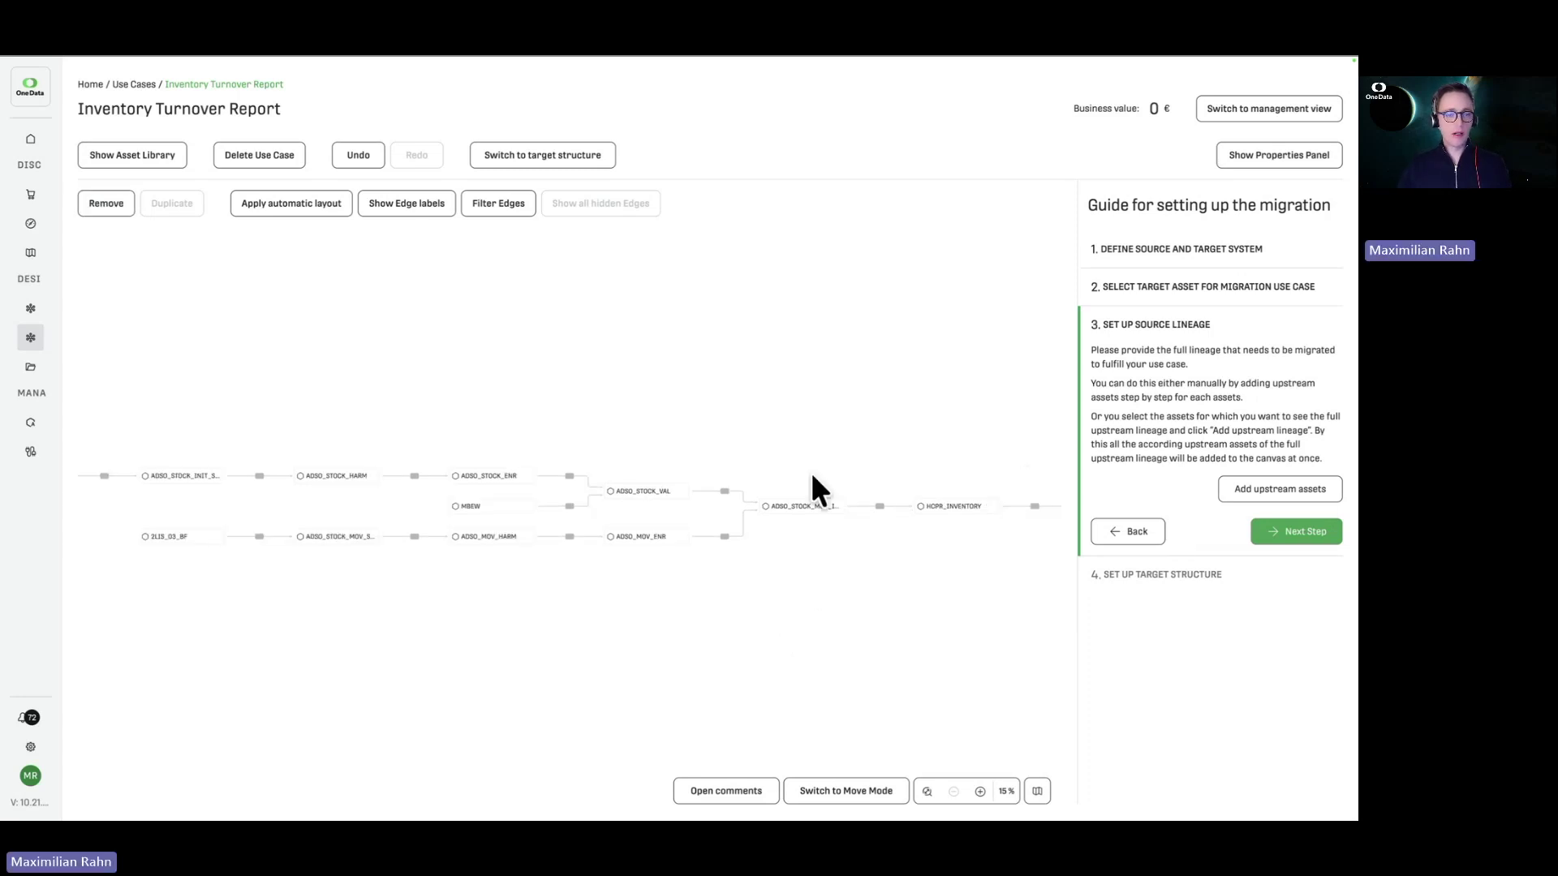
# Inspect the column information of the 2LIS_03_BX asset at the start of the source lineage
pyautogui.moveTo(346, 453); pyautogui.dragTo(731, 432)
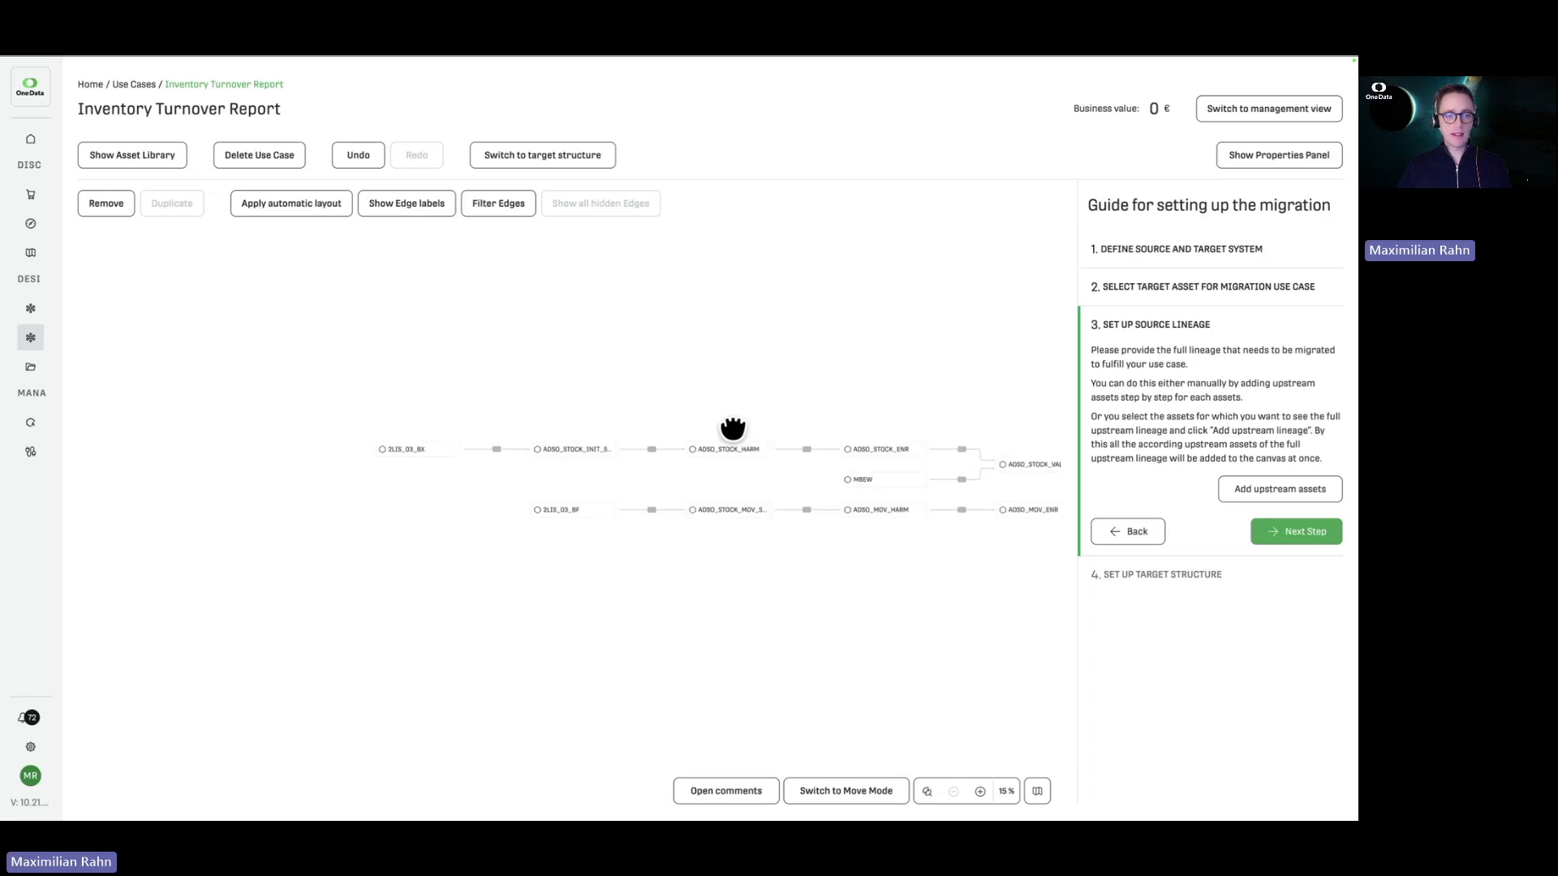
pyautogui.scroll(5, 421, 456)
pyautogui.click(434, 446)
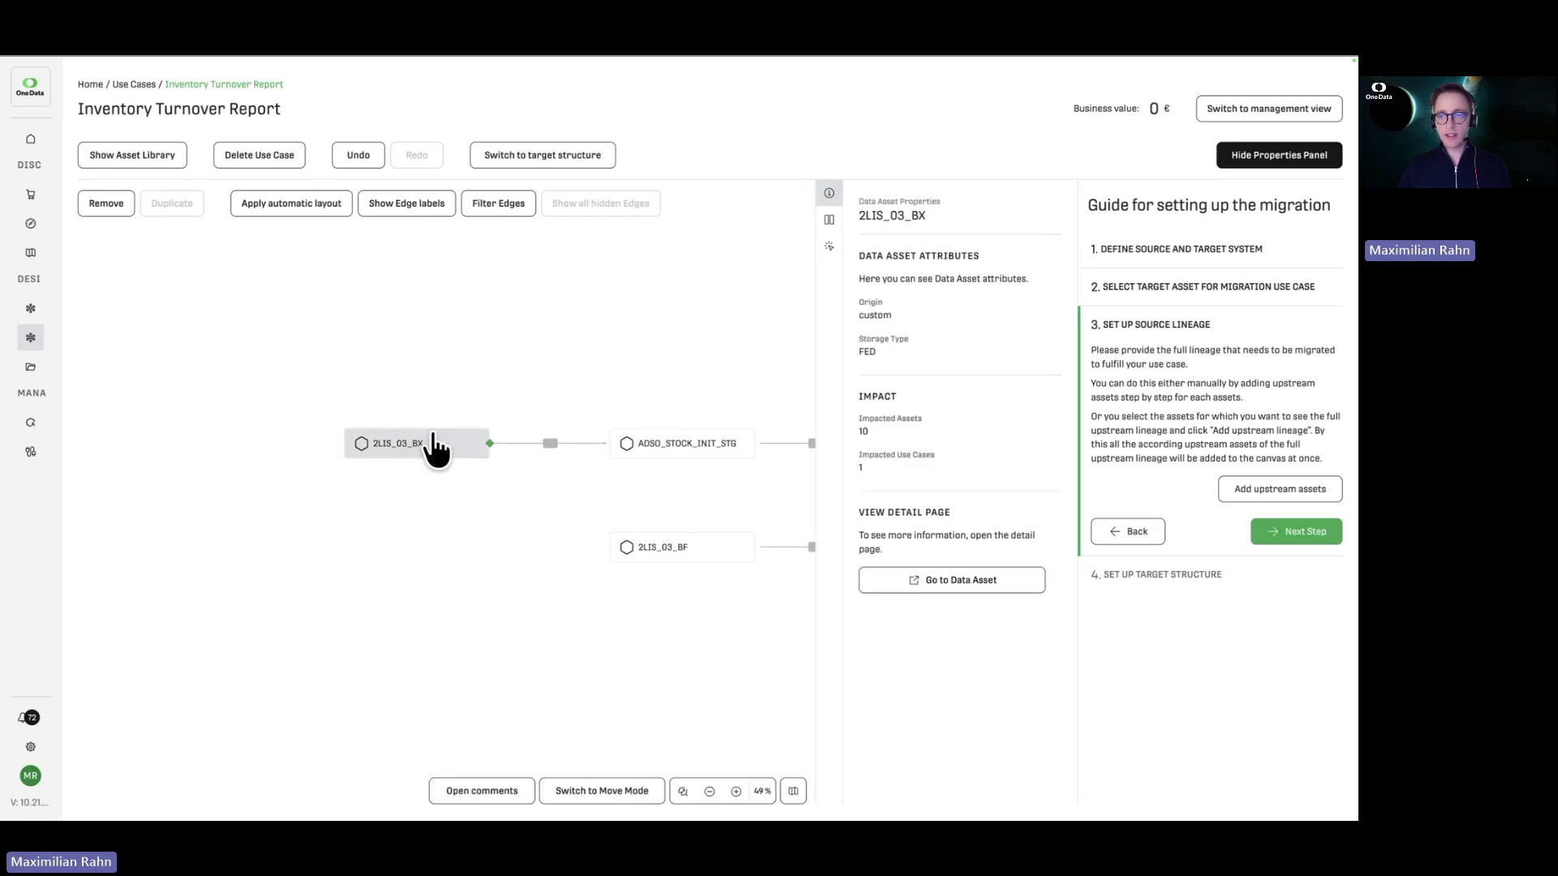
pyautogui.click(830, 222)
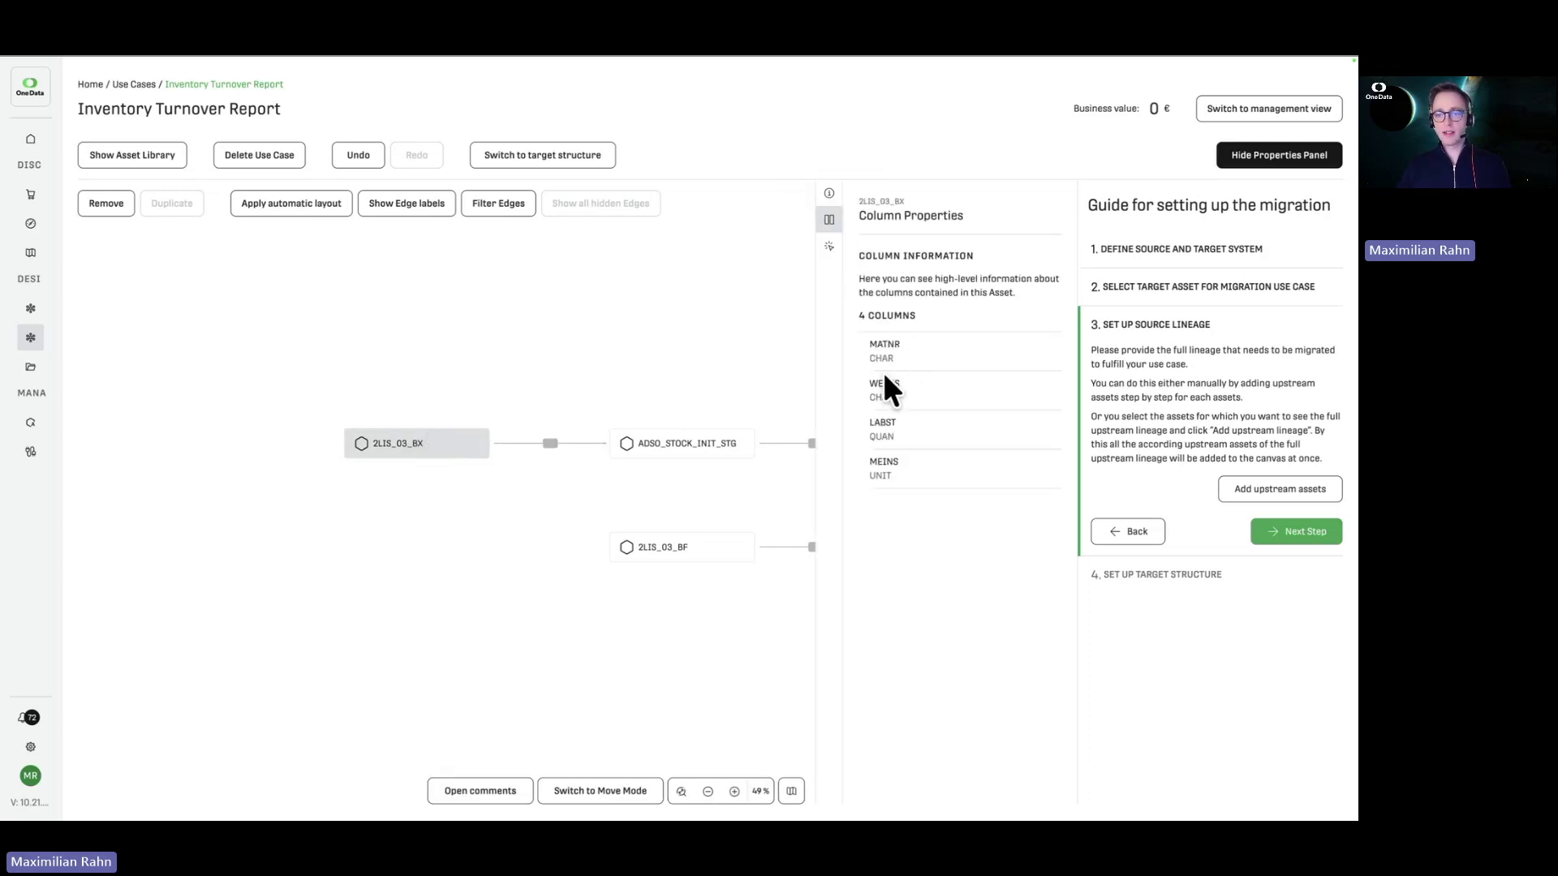
# Read the ABAP transformation code on the edge from ADSO_STOCK_INIT_STG to ADSO_STOCK_HARM
pyautogui.hscroll(5, 600, 382)
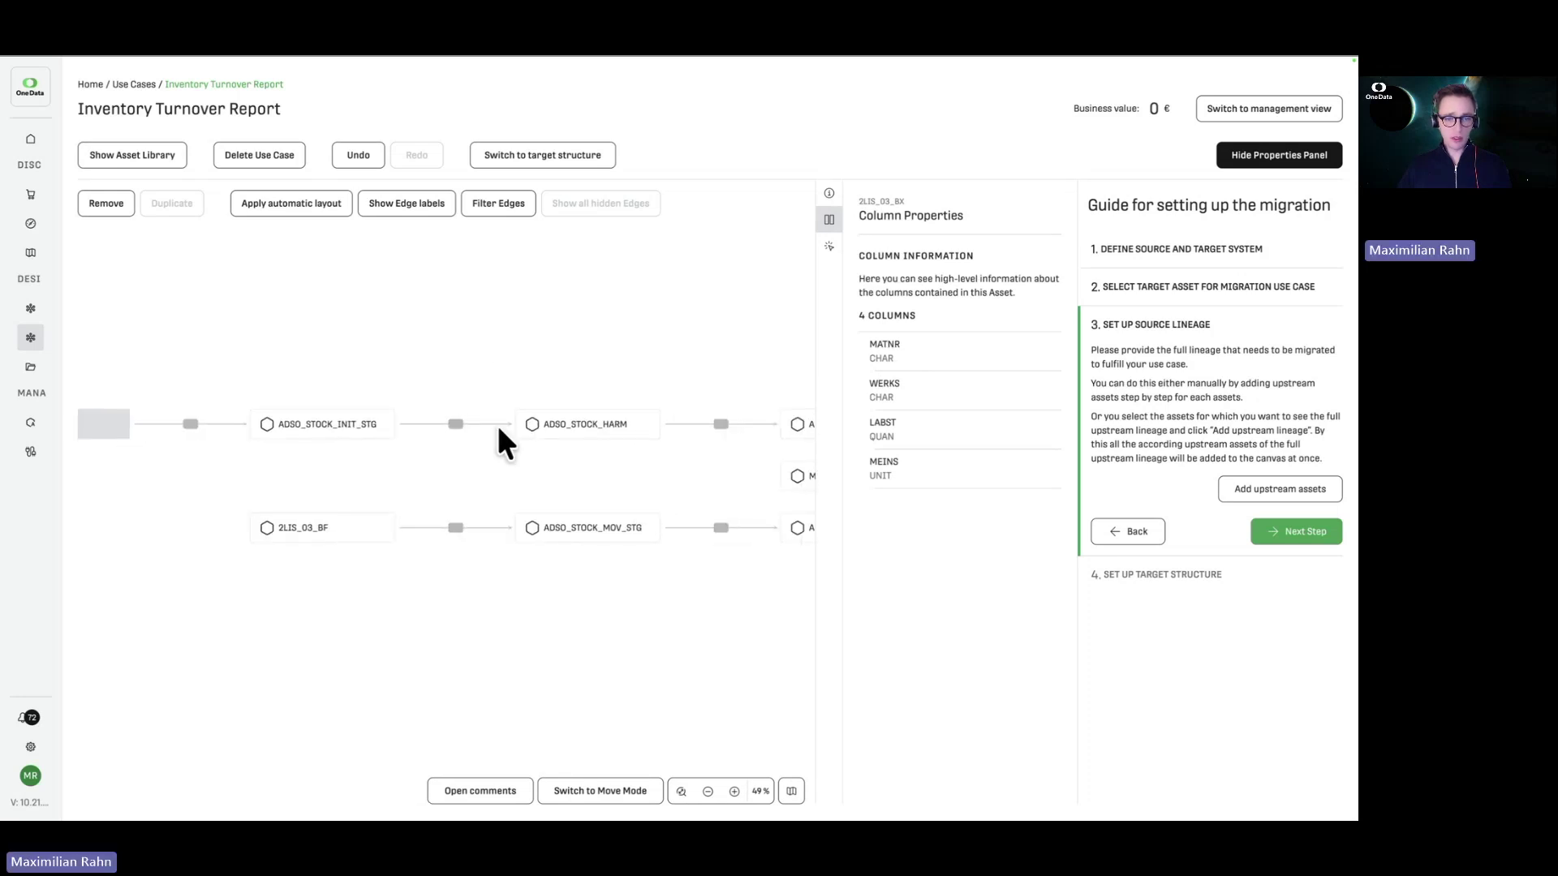
pyautogui.click(455, 423)
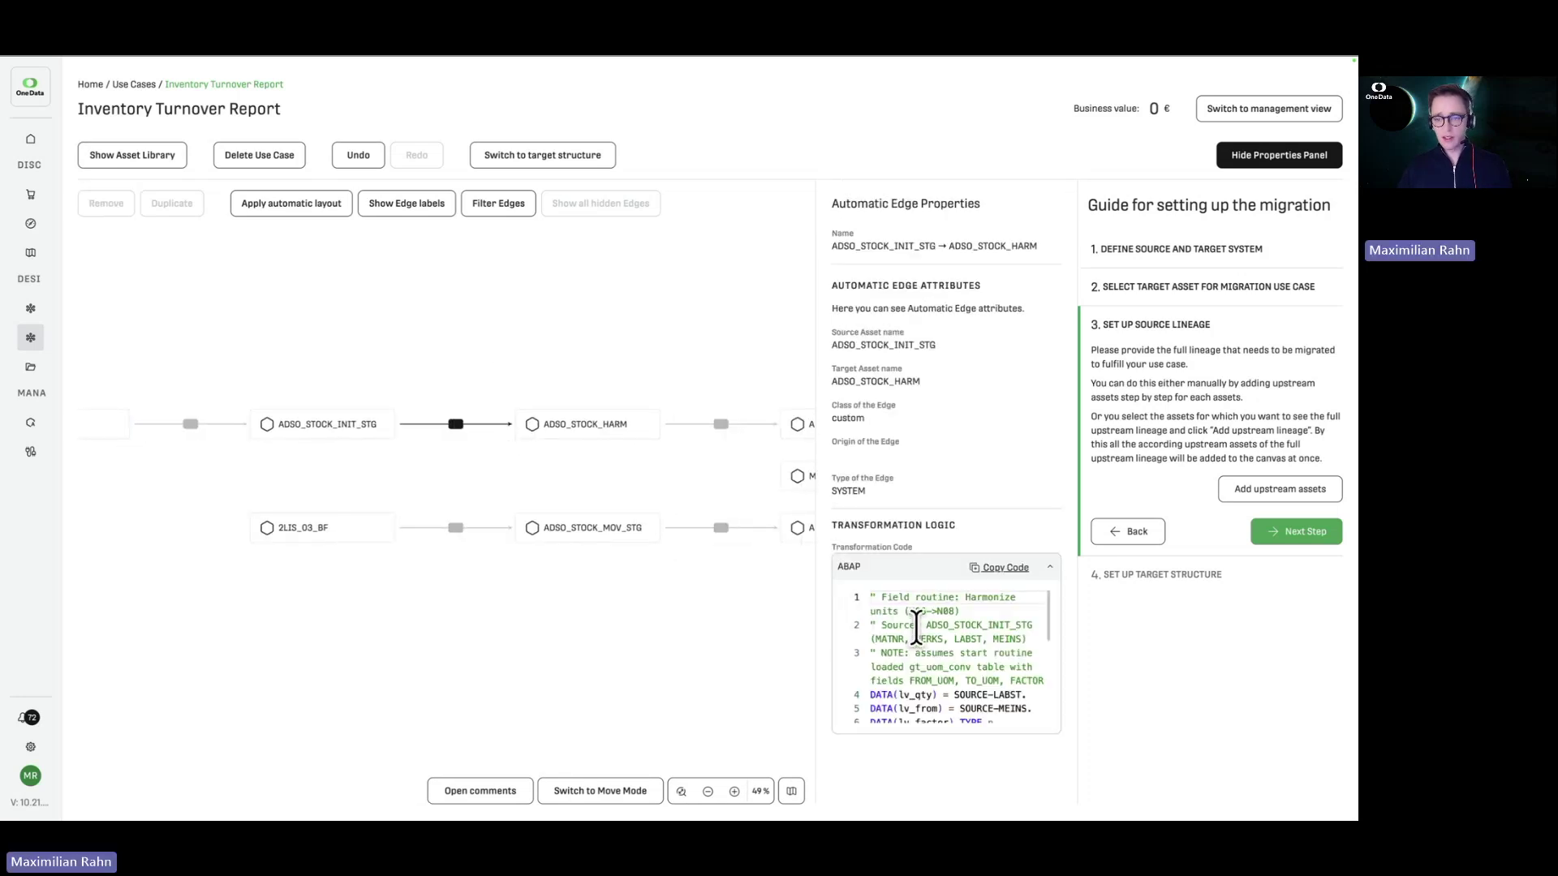
pyautogui.scroll(-5, 916, 626)
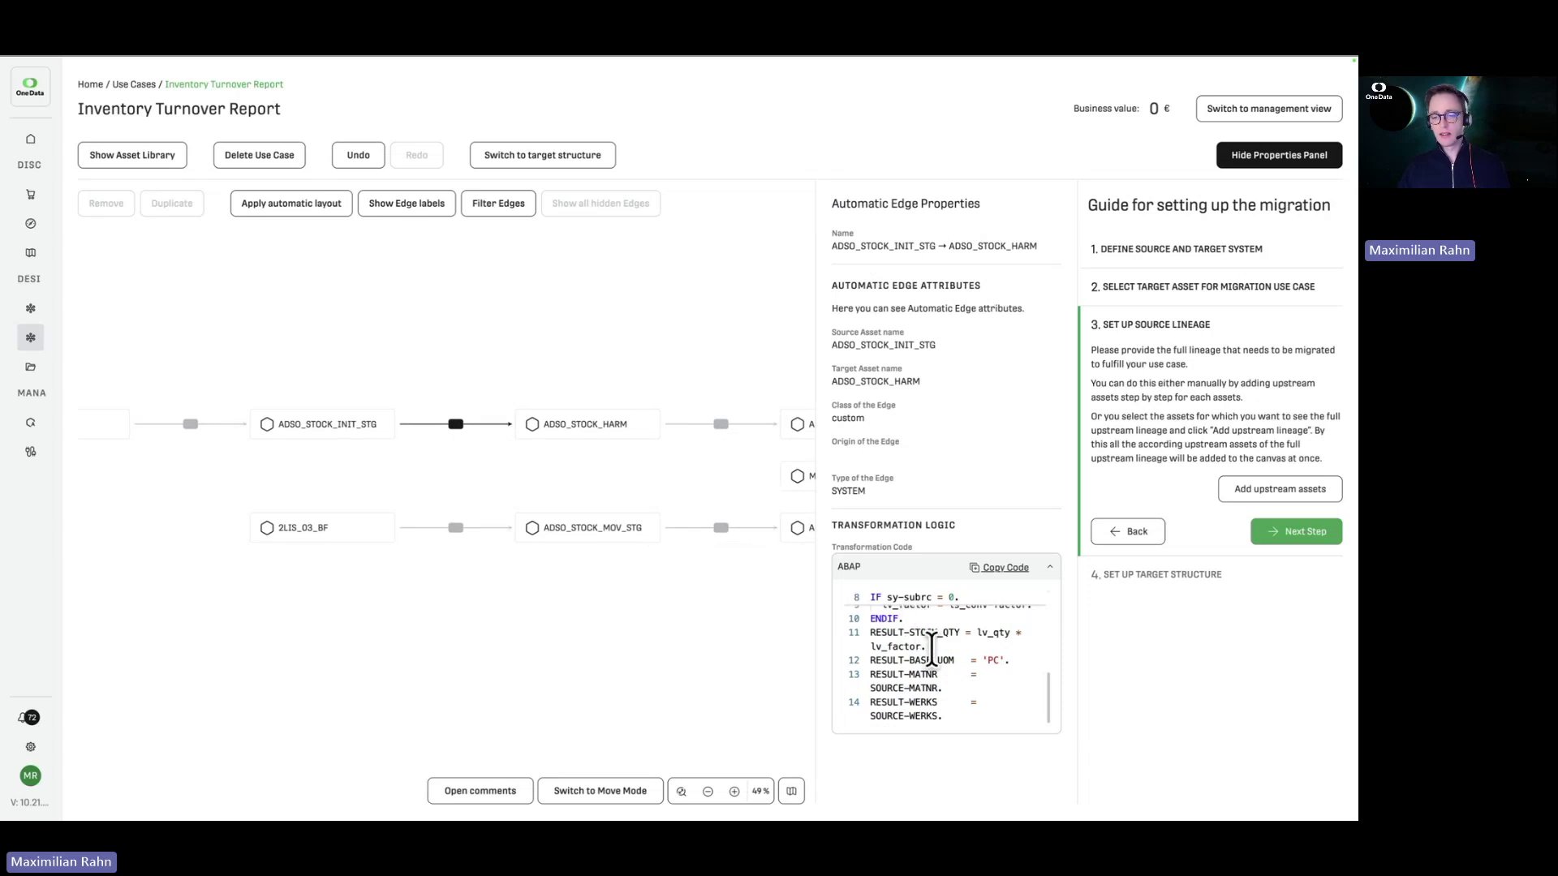
# Read the ABAP transformation code on the edge from ADSO_STOCK_MOV_STG to ADSO_MOV_HARM, and hide the edge properties
pyautogui.hscroll(4, 384, 445)
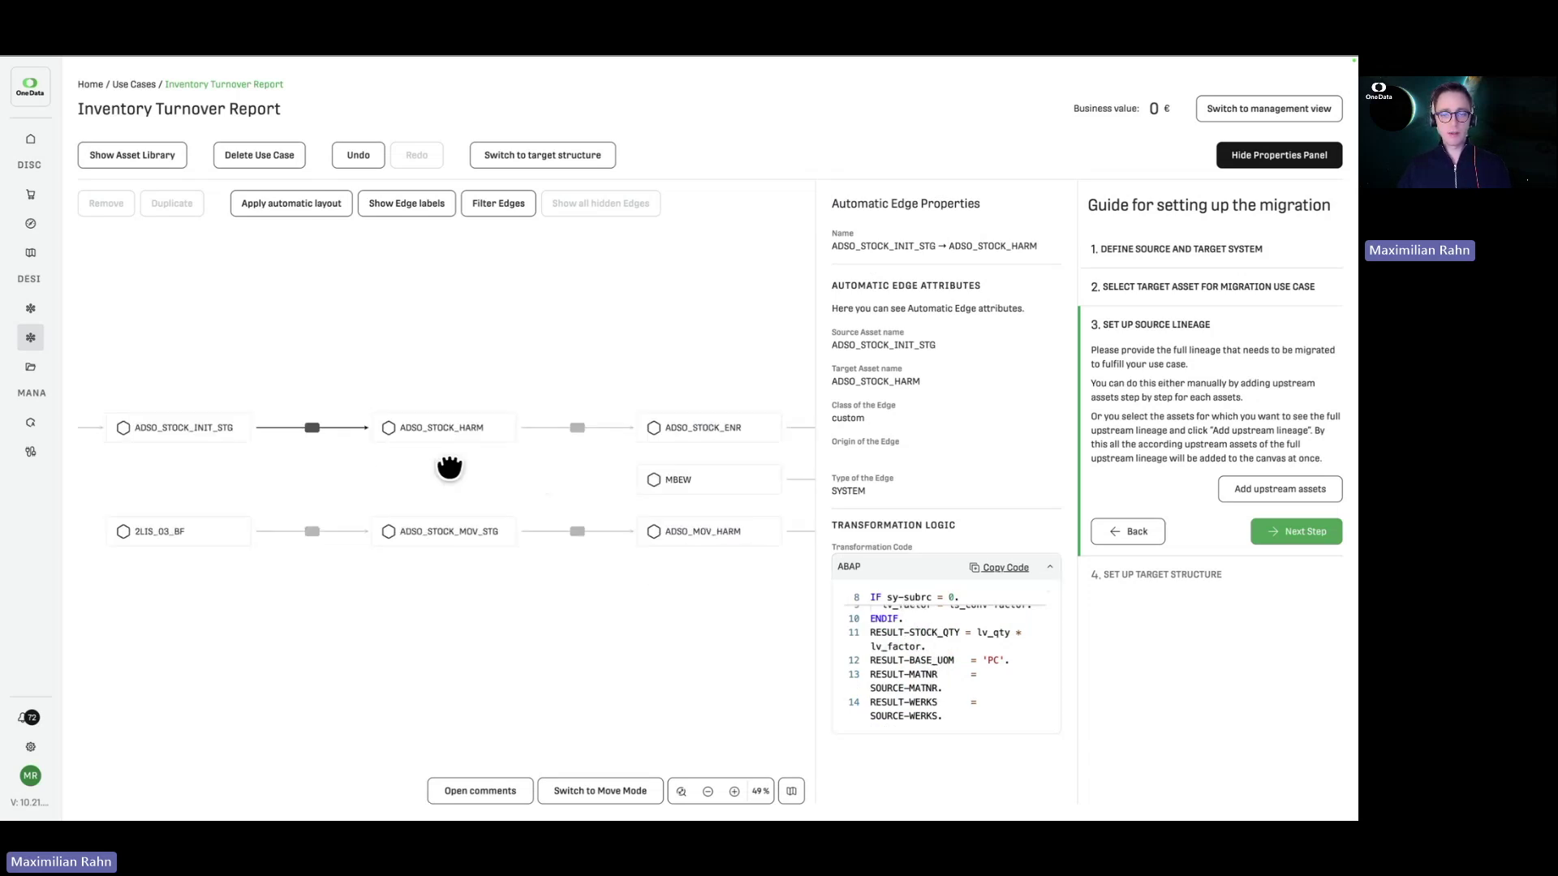
pyautogui.click(572, 531)
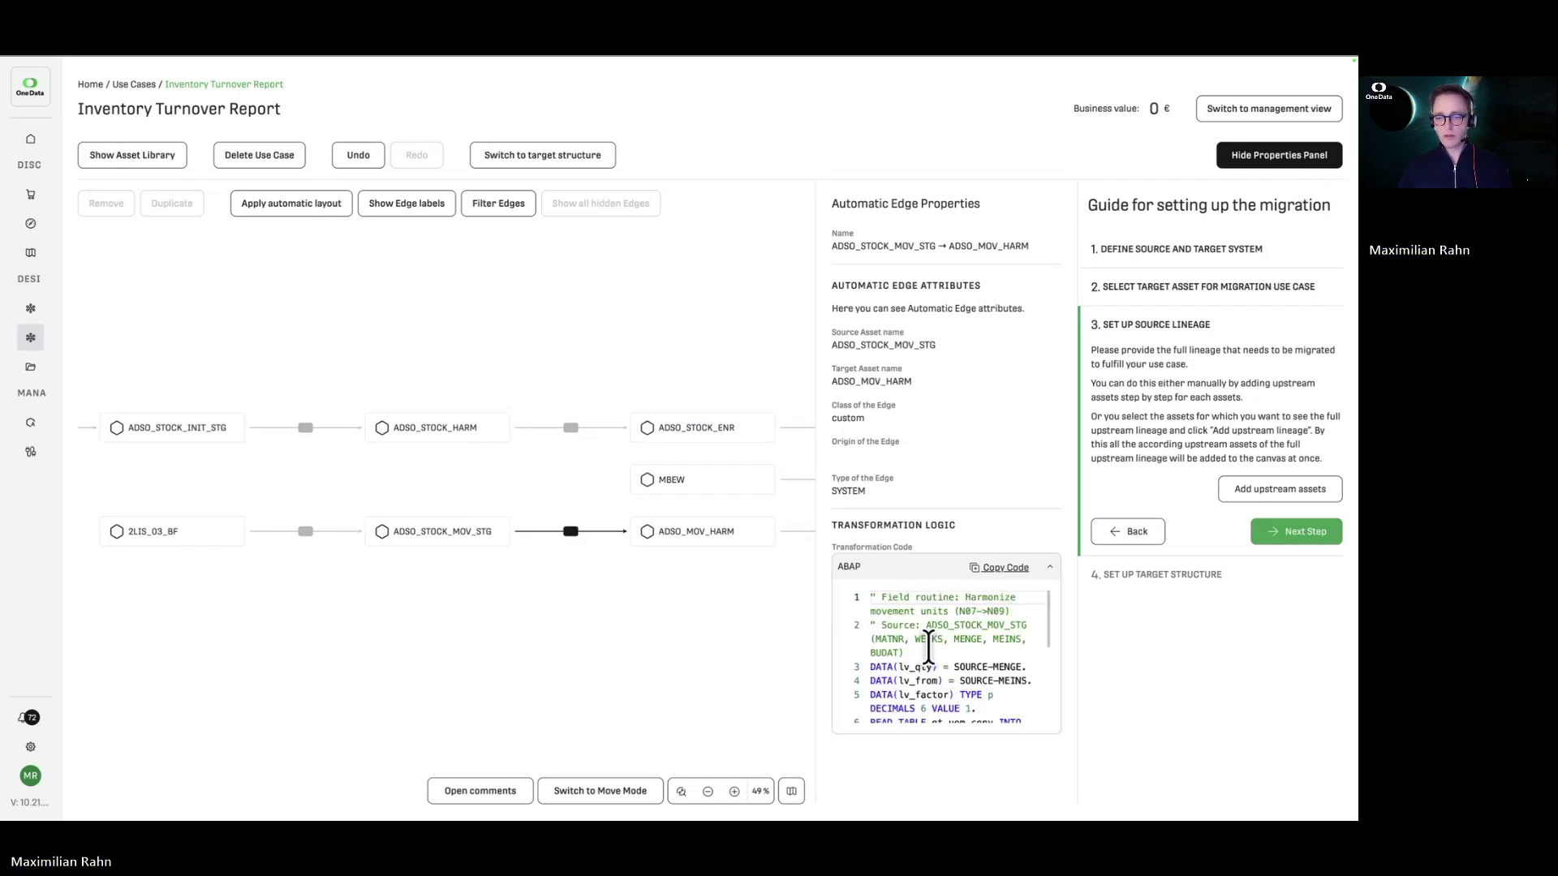
pyautogui.scroll(-3, 922, 649)
pyautogui.scroll(3, 923, 653)
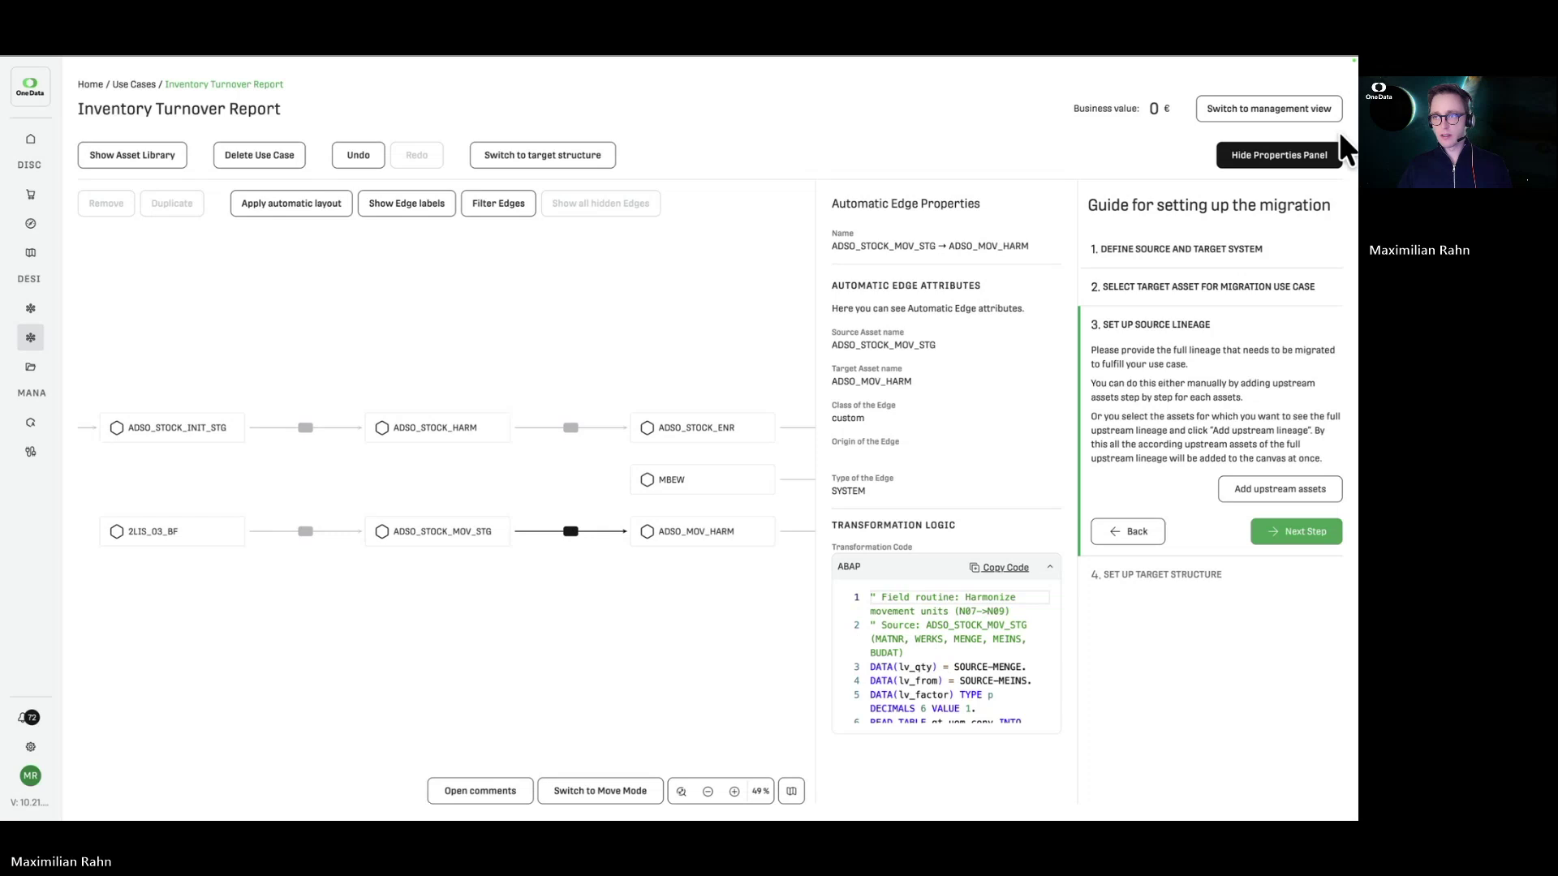
pyautogui.click(1290, 160)
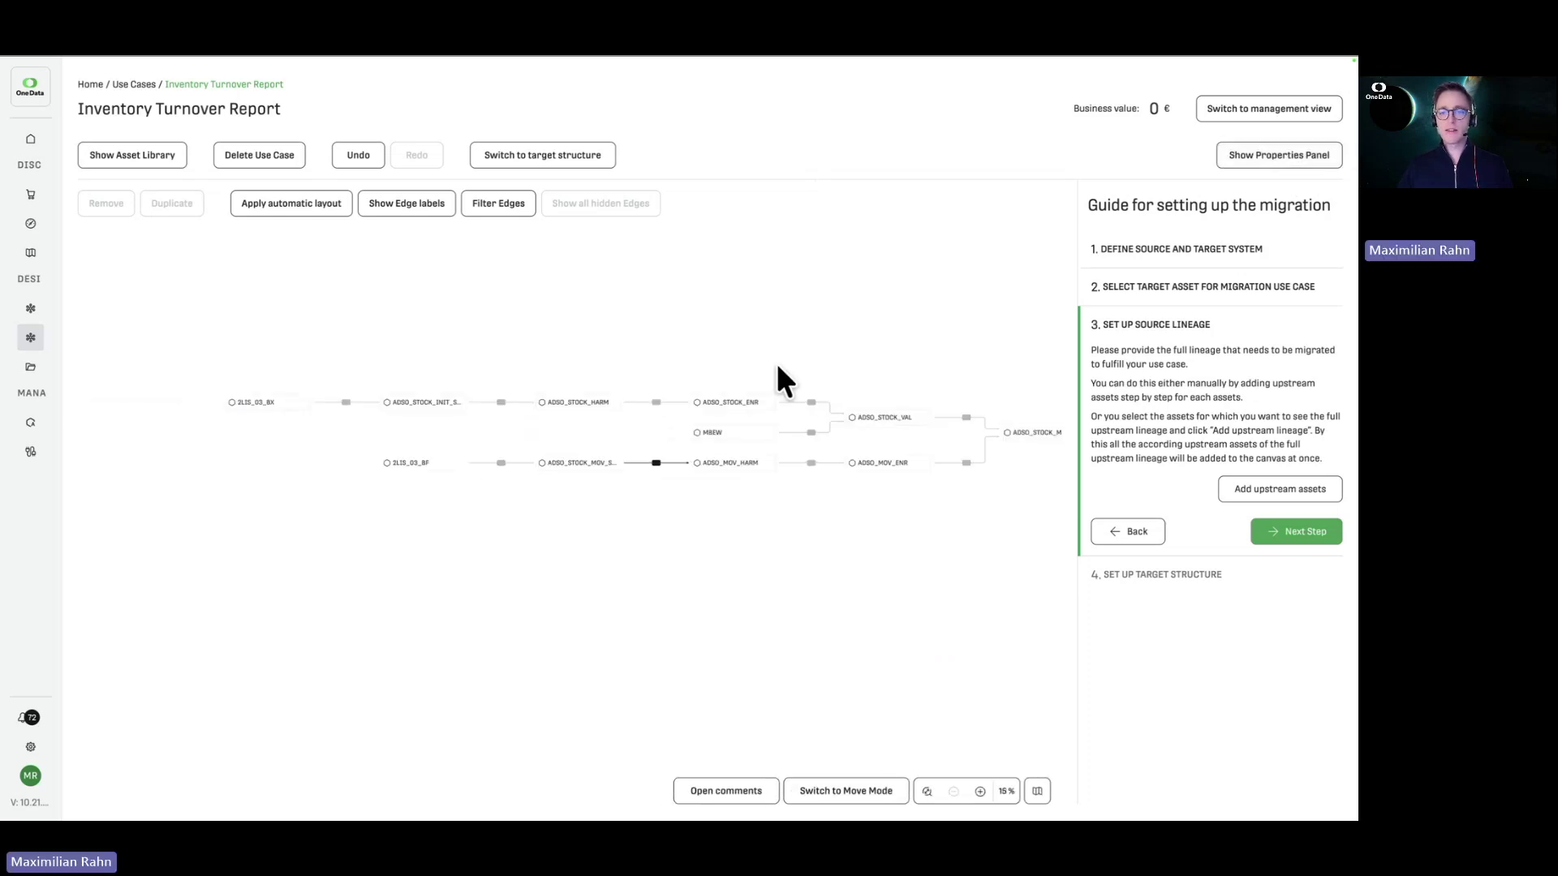
# Advance to the final stage of the migration guide and set up the target structure from the source lineage
pyautogui.scroll(-1, 761, 344)
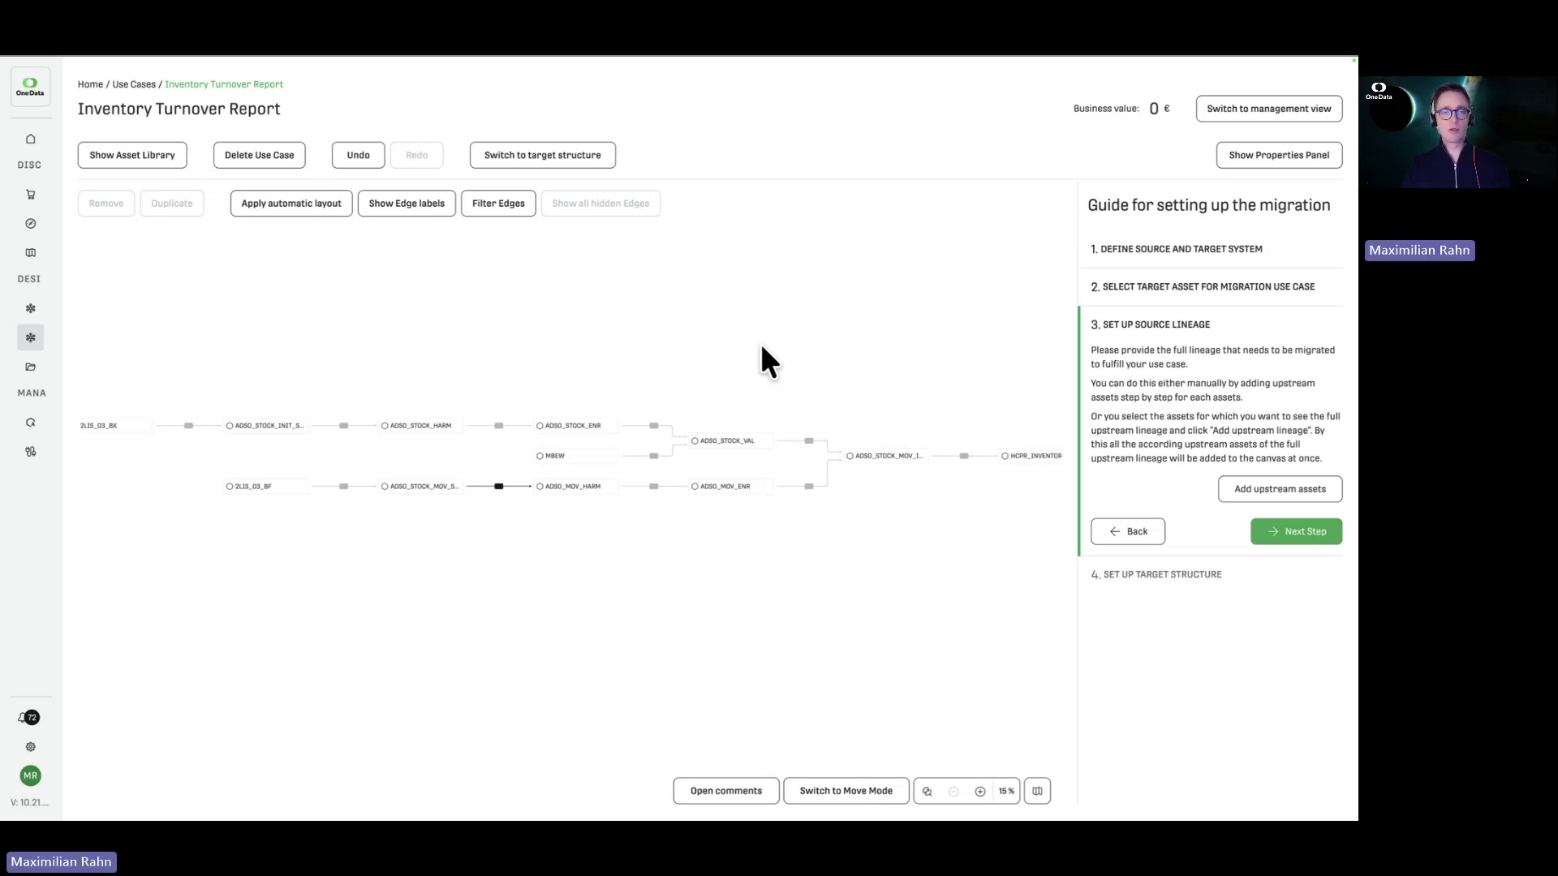
pyautogui.click(1278, 534)
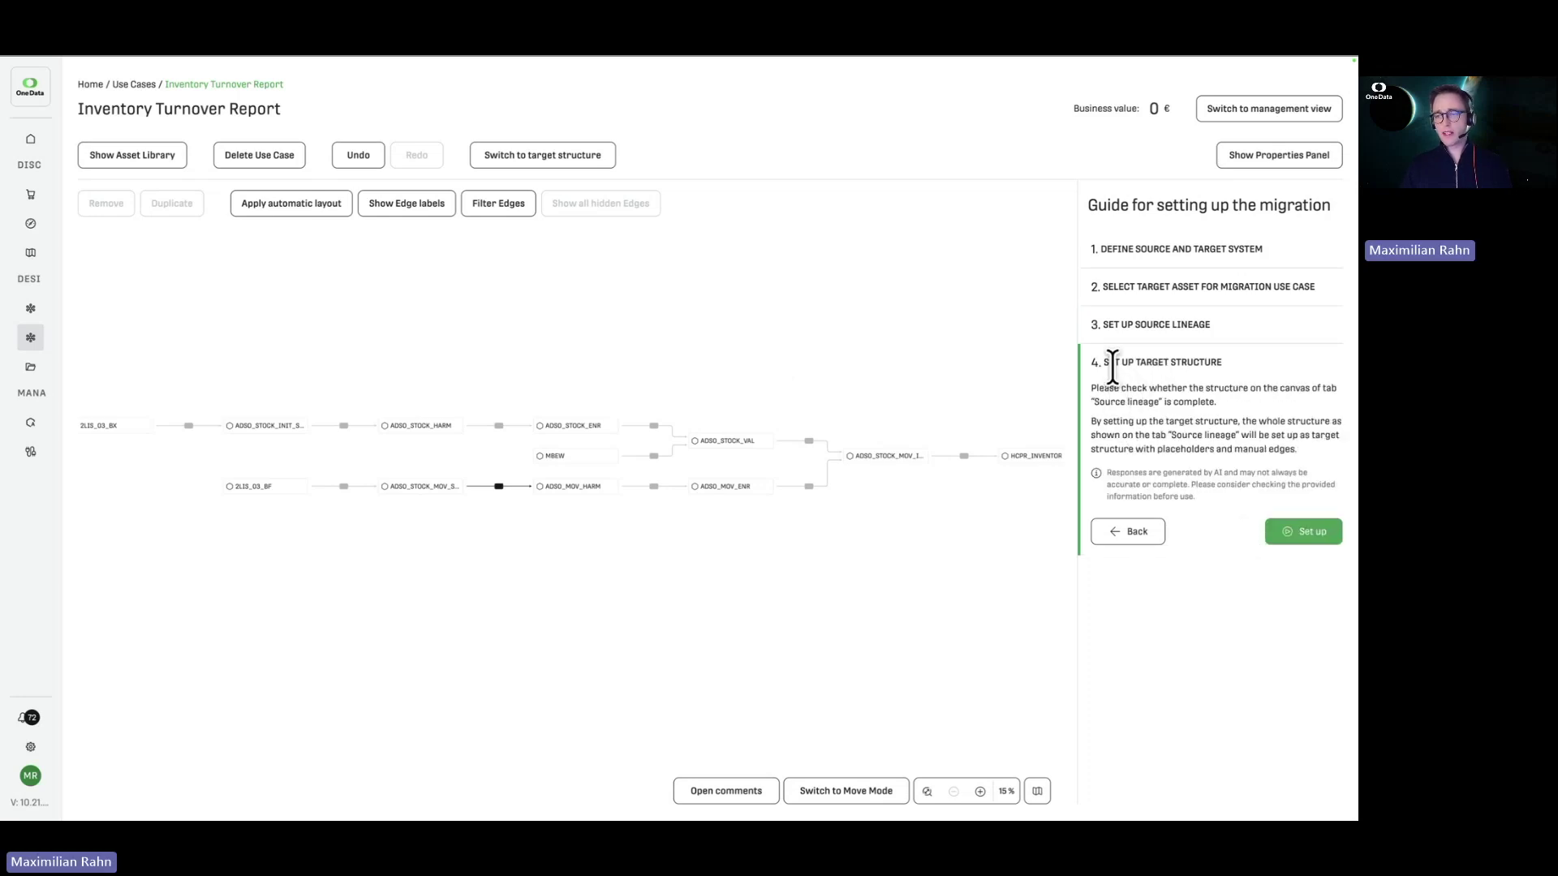
pyautogui.click(1308, 535)
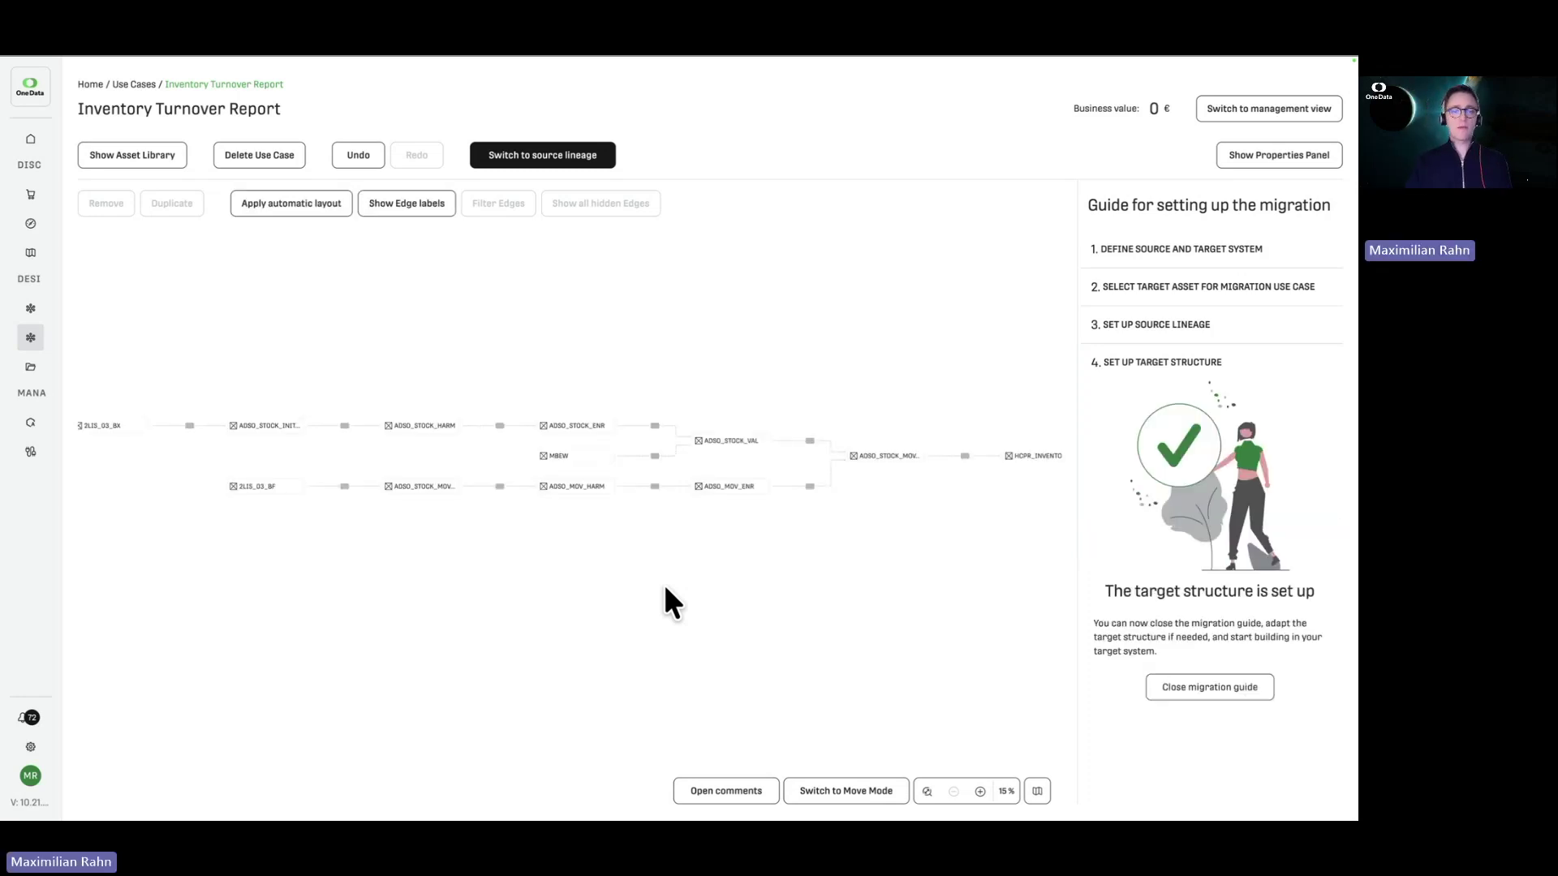
# Inspect the column properties and the general placeholder properties of ADSO_STOCK_HARM in the target structure
pyautogui.click(430, 428)
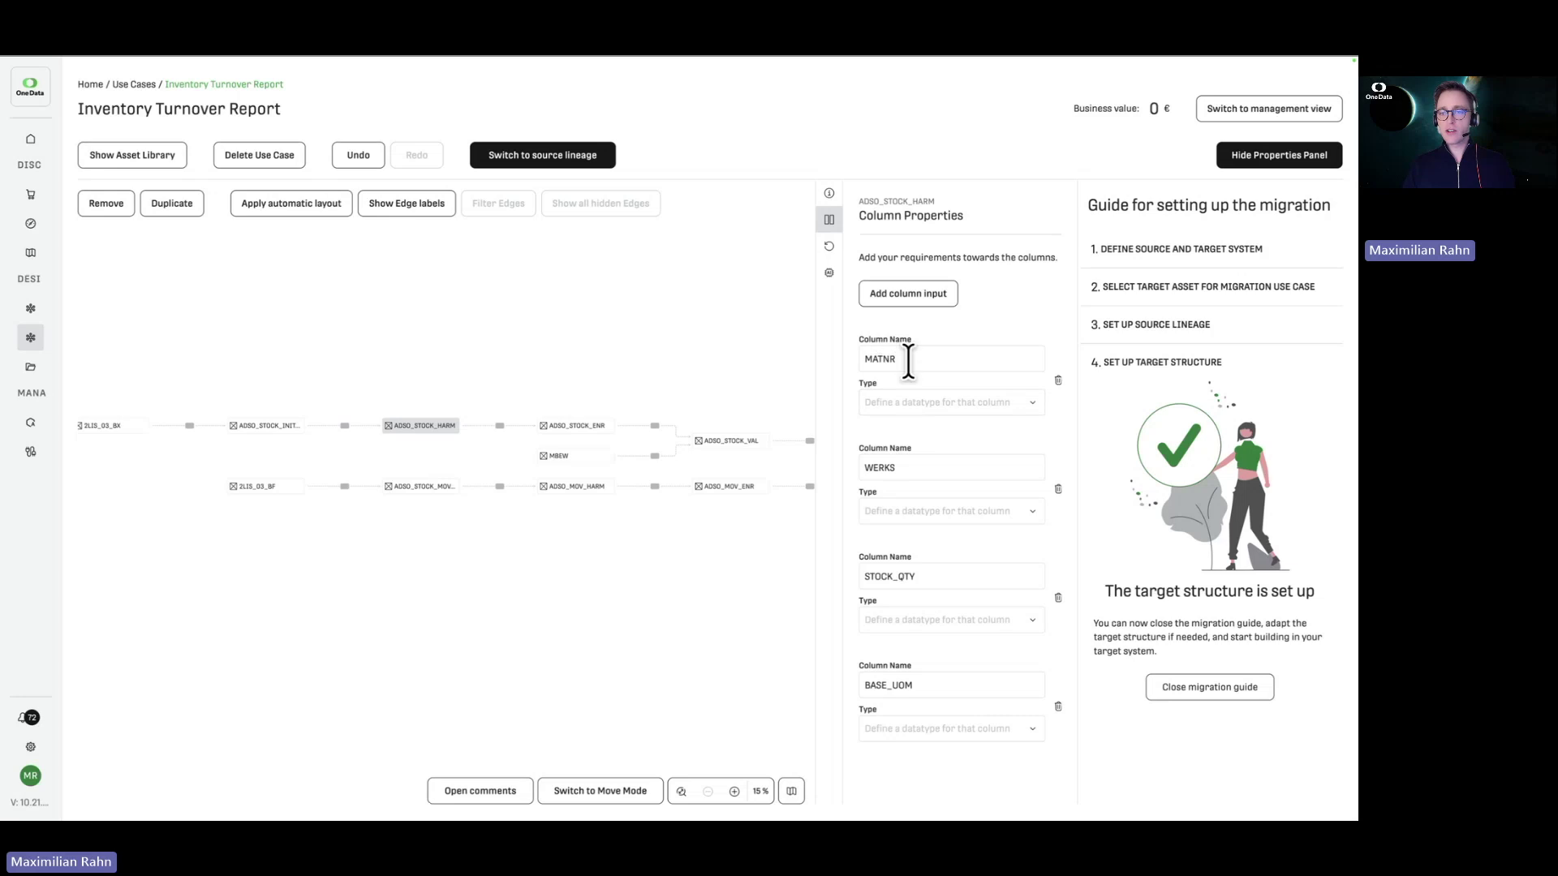
pyautogui.click(829, 194)
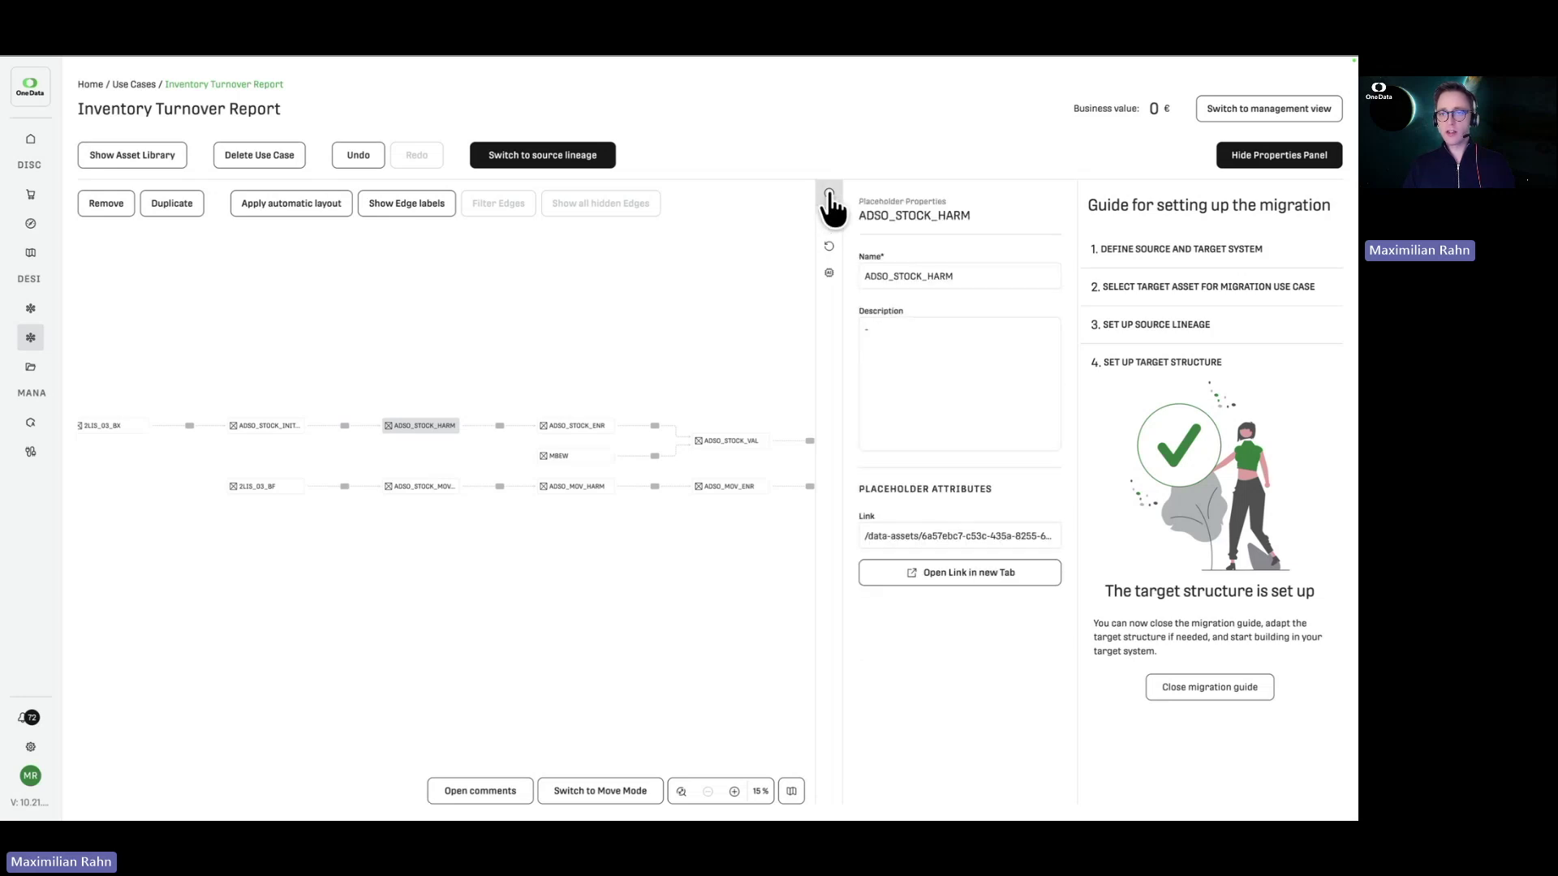
pyautogui.doubleClick(942, 274)
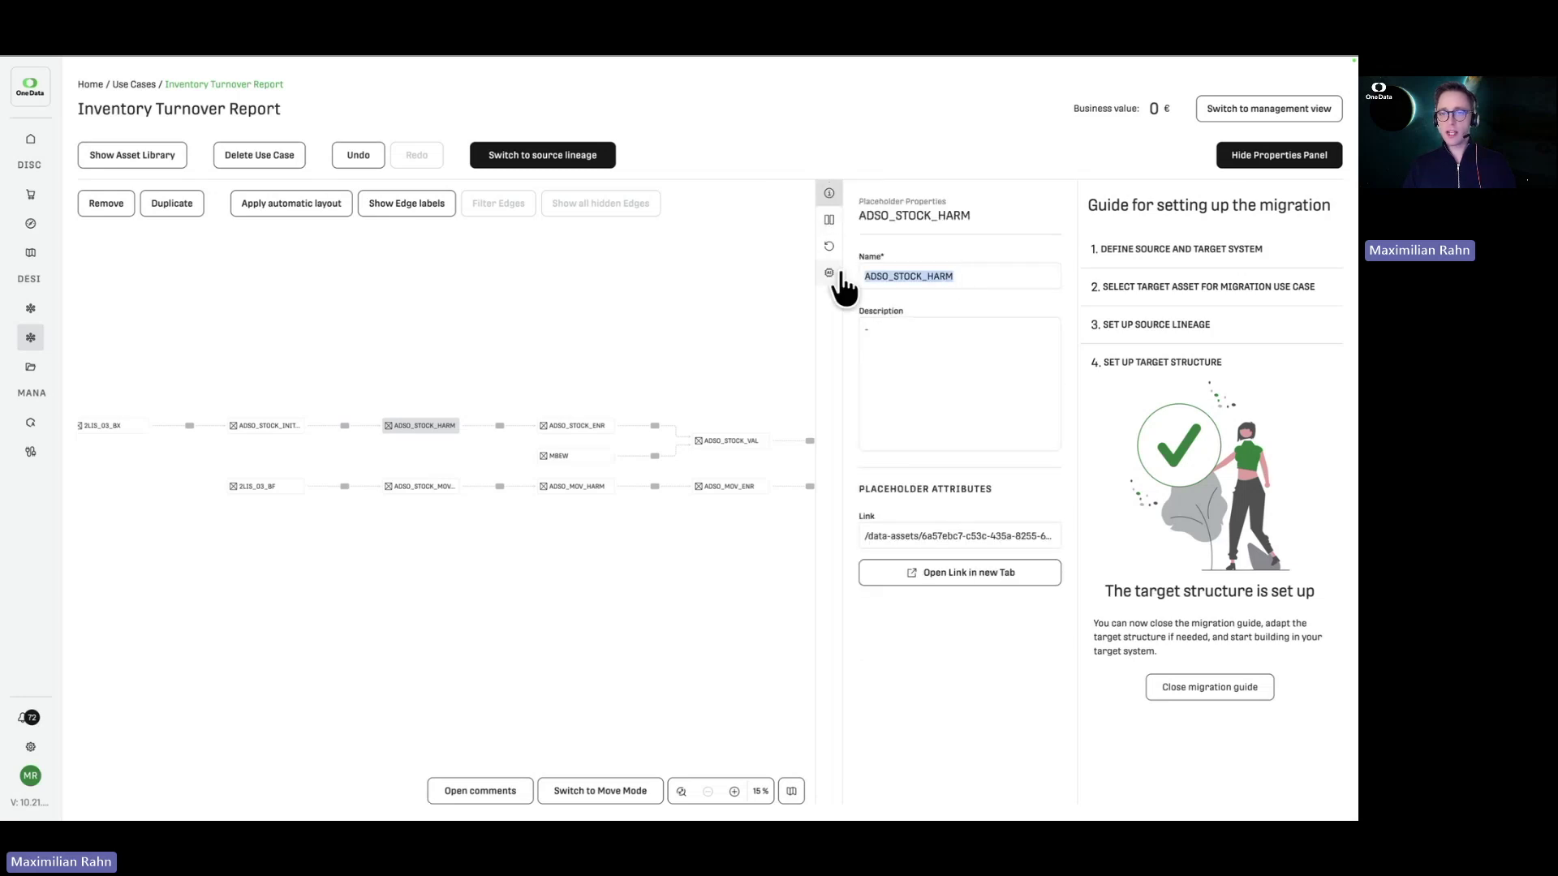
pyautogui.click(659, 333)
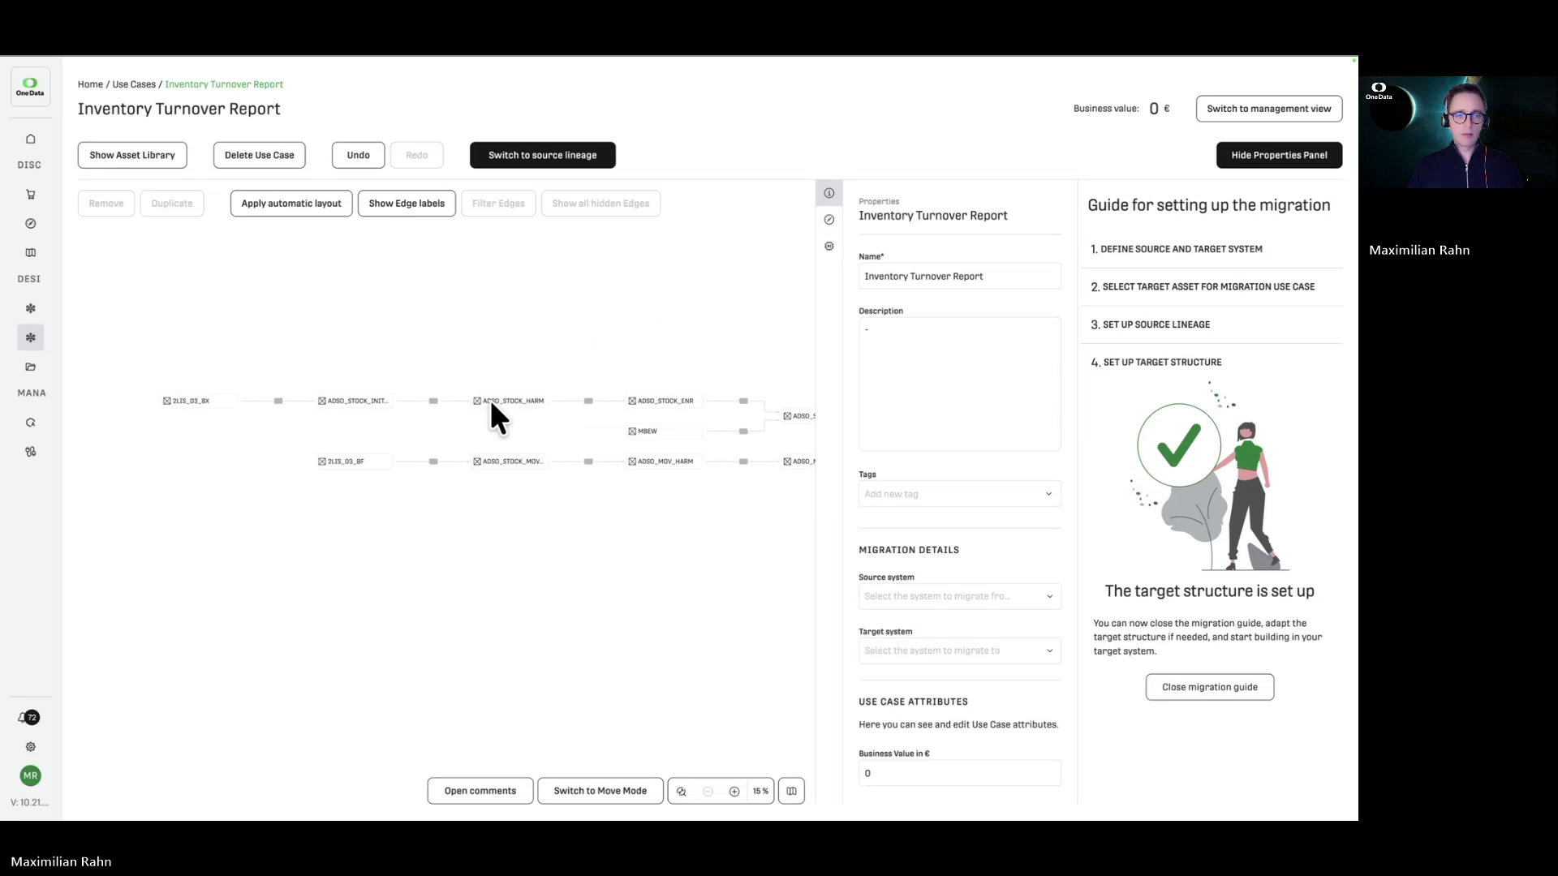
# Compare the target SQL with the source ABAP code on the edge from ADSO_STOCK_INIT_STG to ADSO_STOCK_HARM, and hide the properties
pyautogui.scroll(5, 434, 405)
pyautogui.click(443, 388)
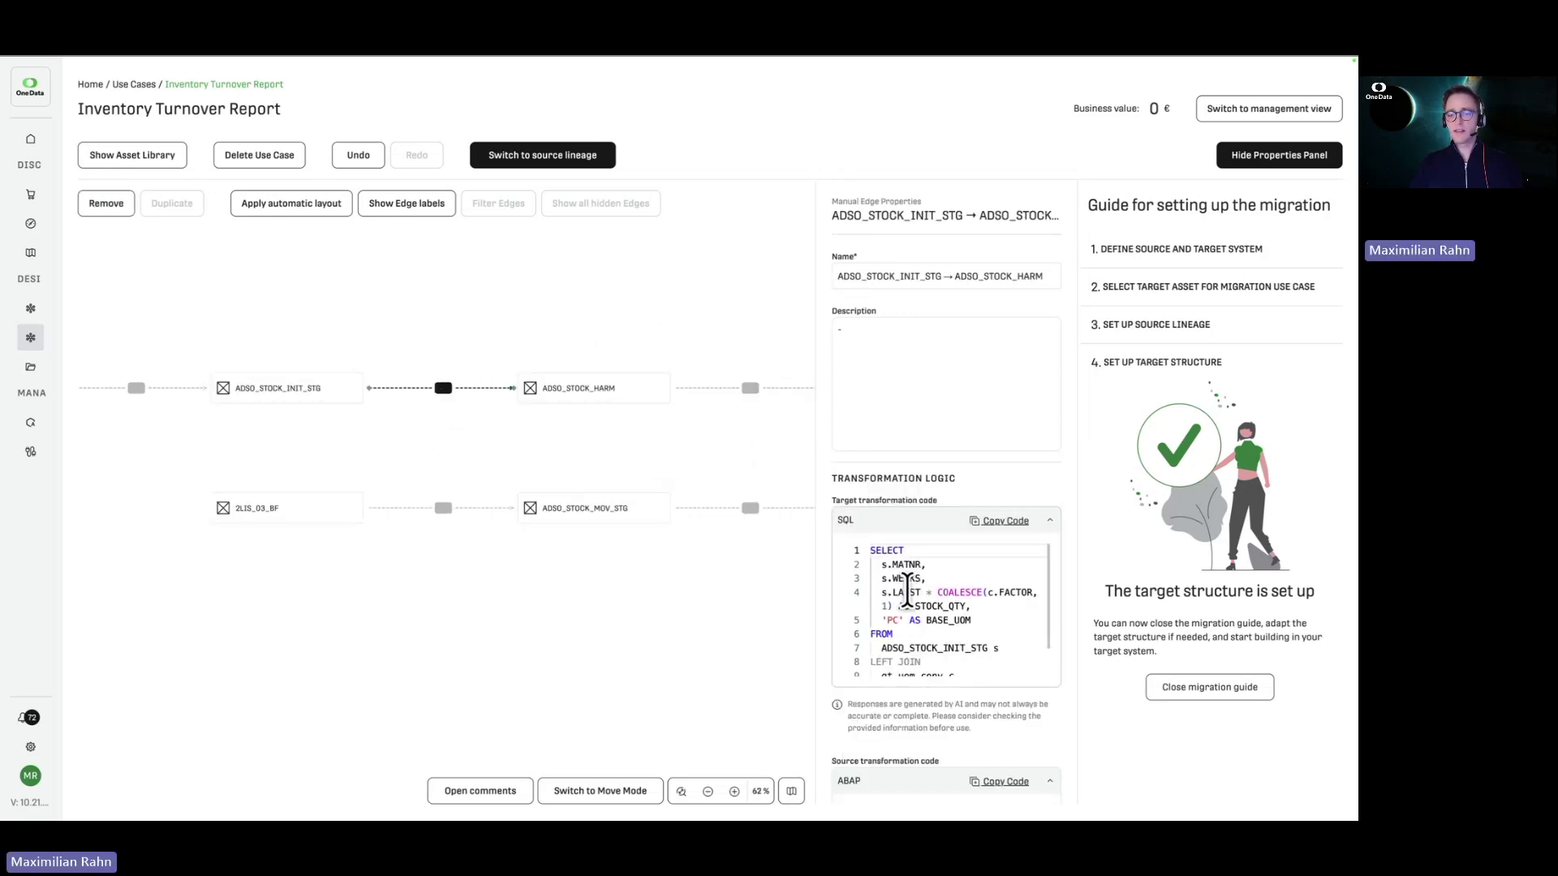
pyautogui.scroll(-2, 917, 710)
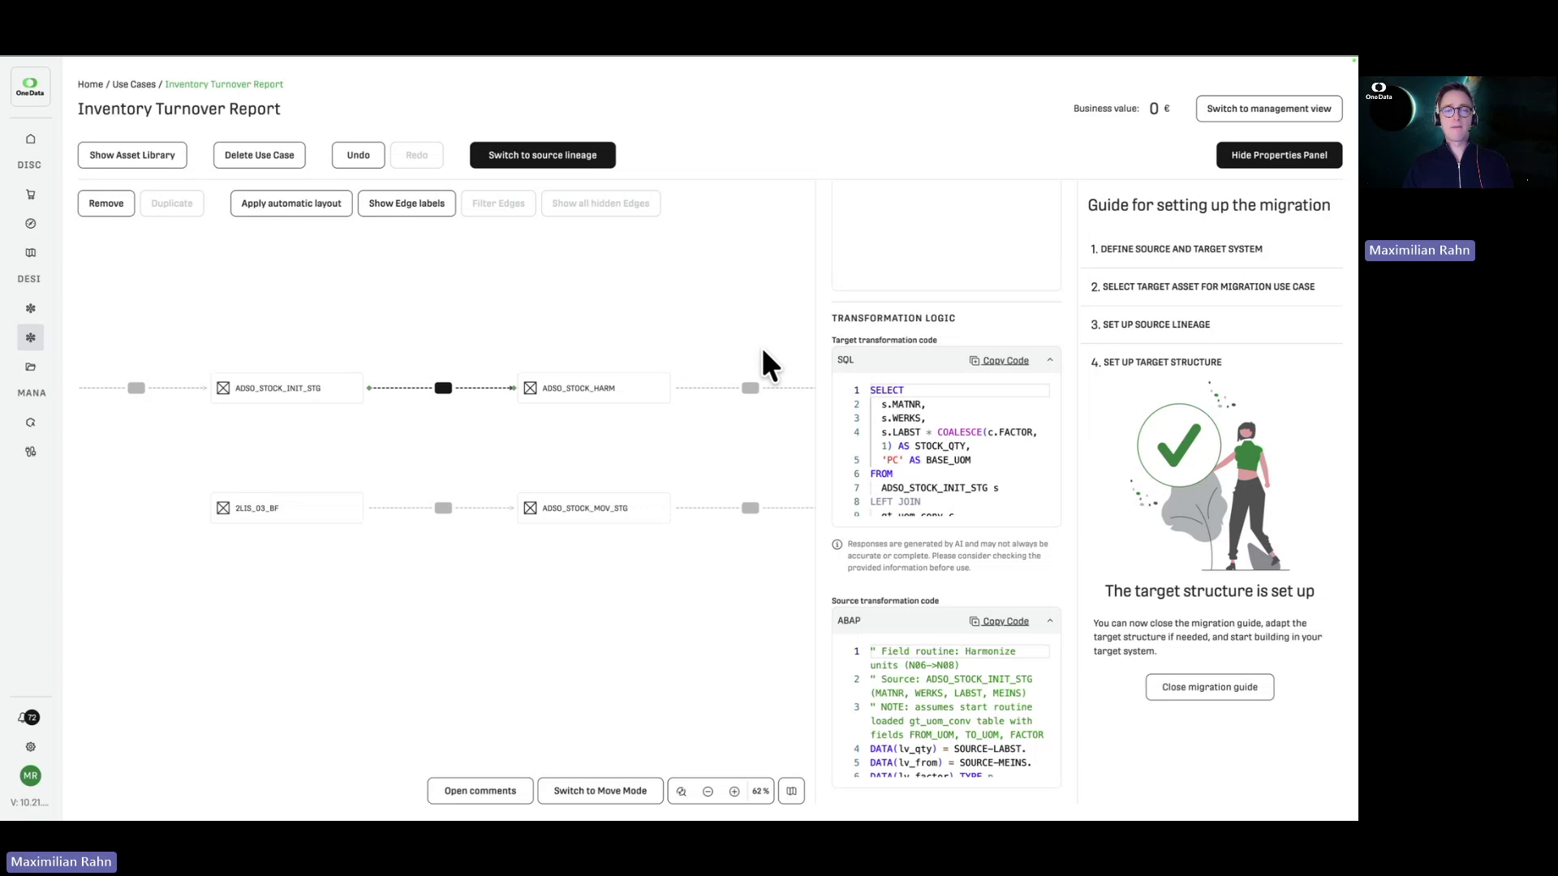
pyautogui.scroll(-1, 619, 316)
pyautogui.scroll(-8, 618, 316)
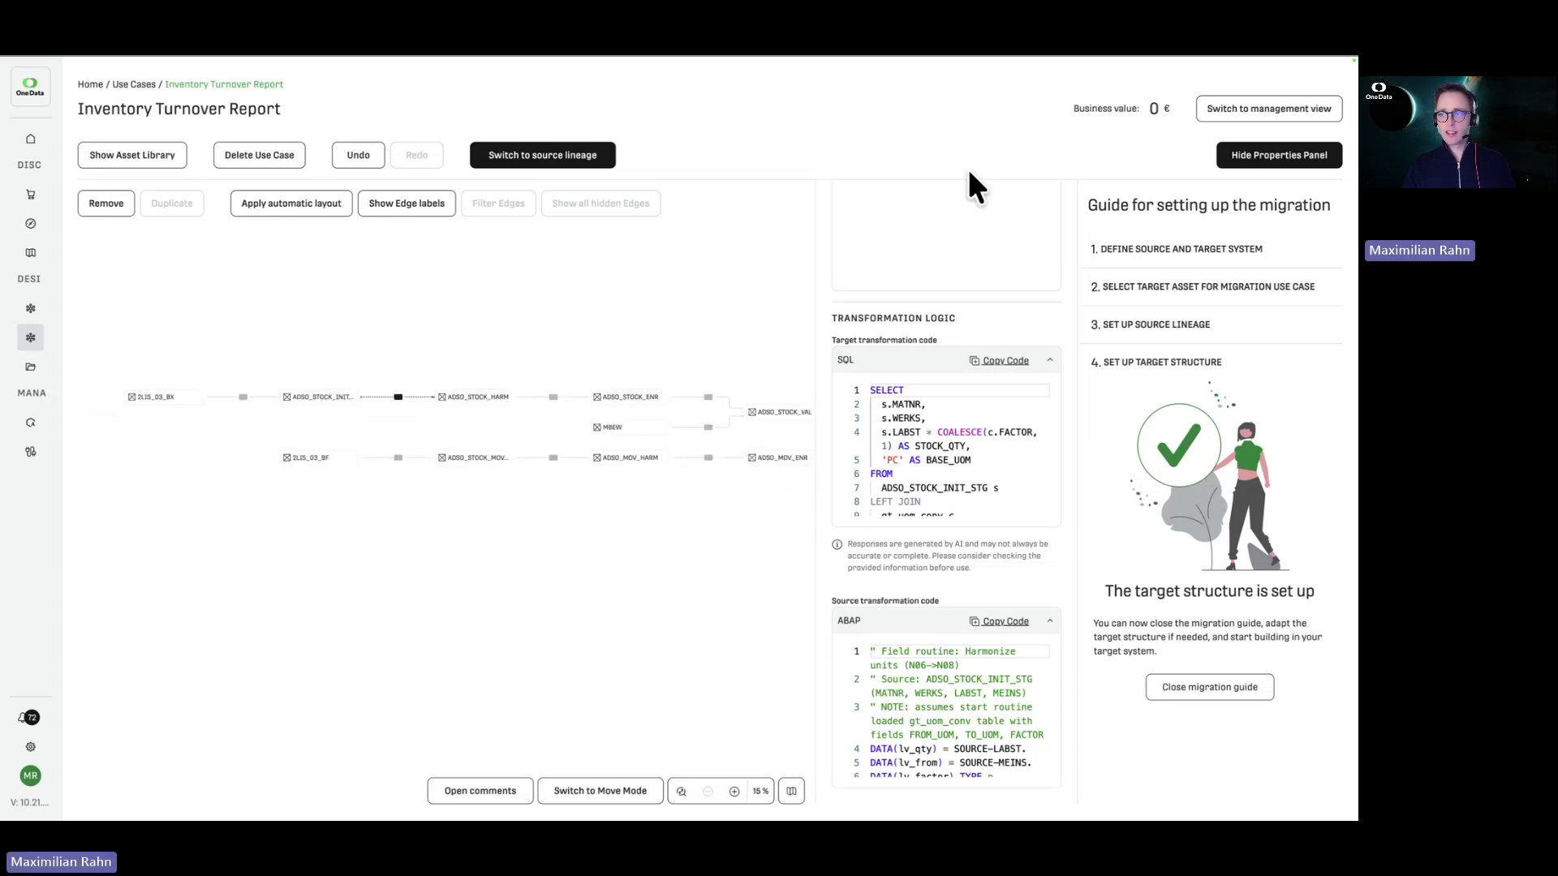
pyautogui.click(1242, 155)
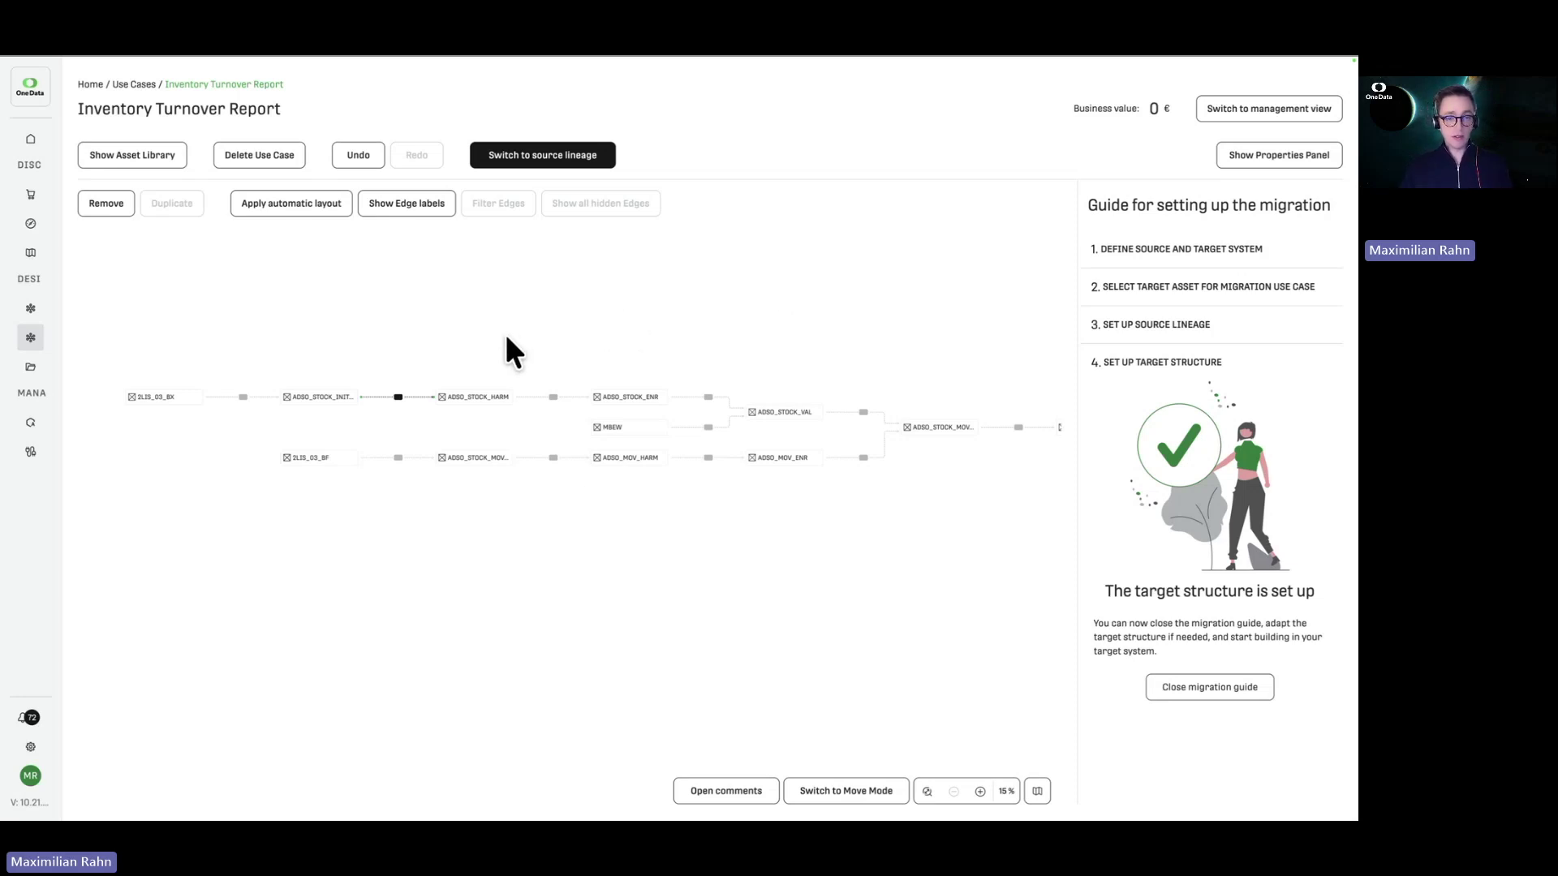
# Remove the ADSO_STOCK_HARM and ADSO_STOCK_ENR placeholders together from the target structure
pyautogui.scroll(3, 516, 347)
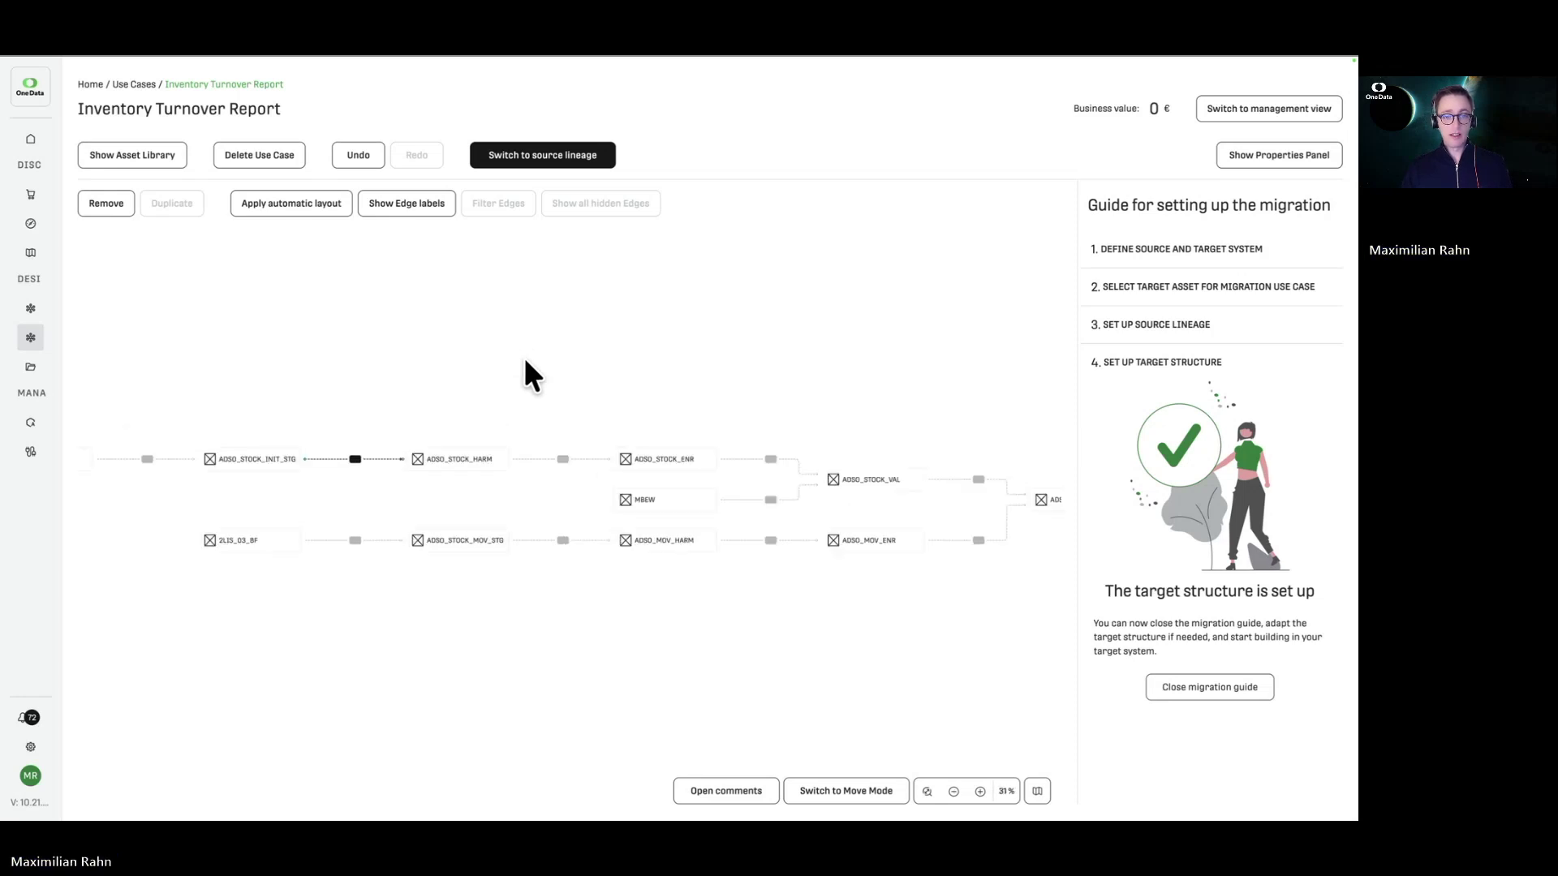
pyautogui.moveTo(452, 284); pyautogui.dragTo(719, 385)
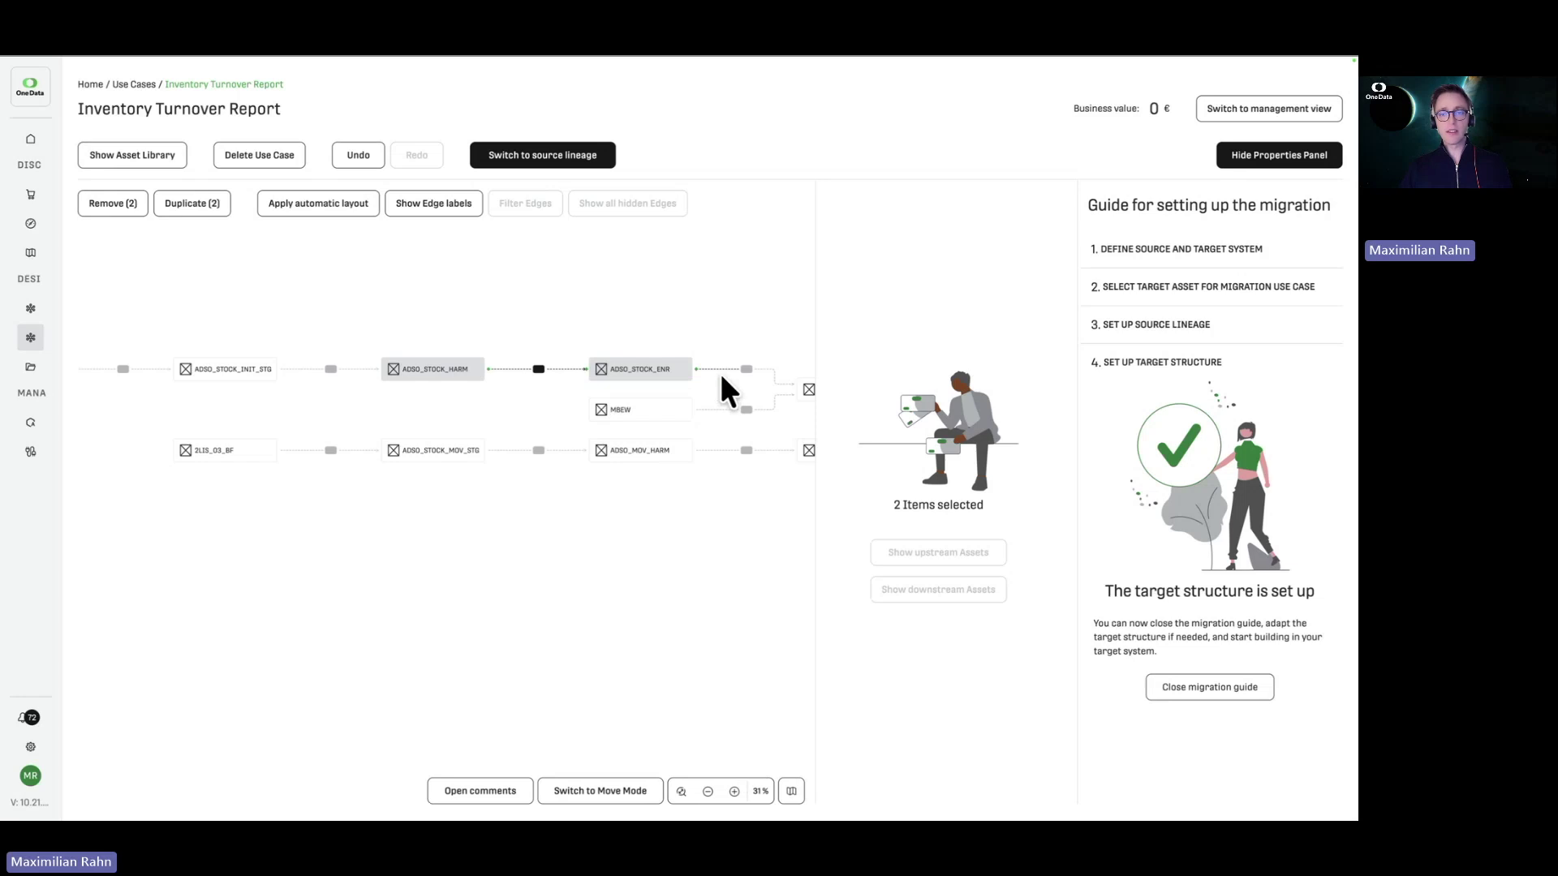
pyautogui.moveTo(736, 326); pyautogui.dragTo(660, 323)
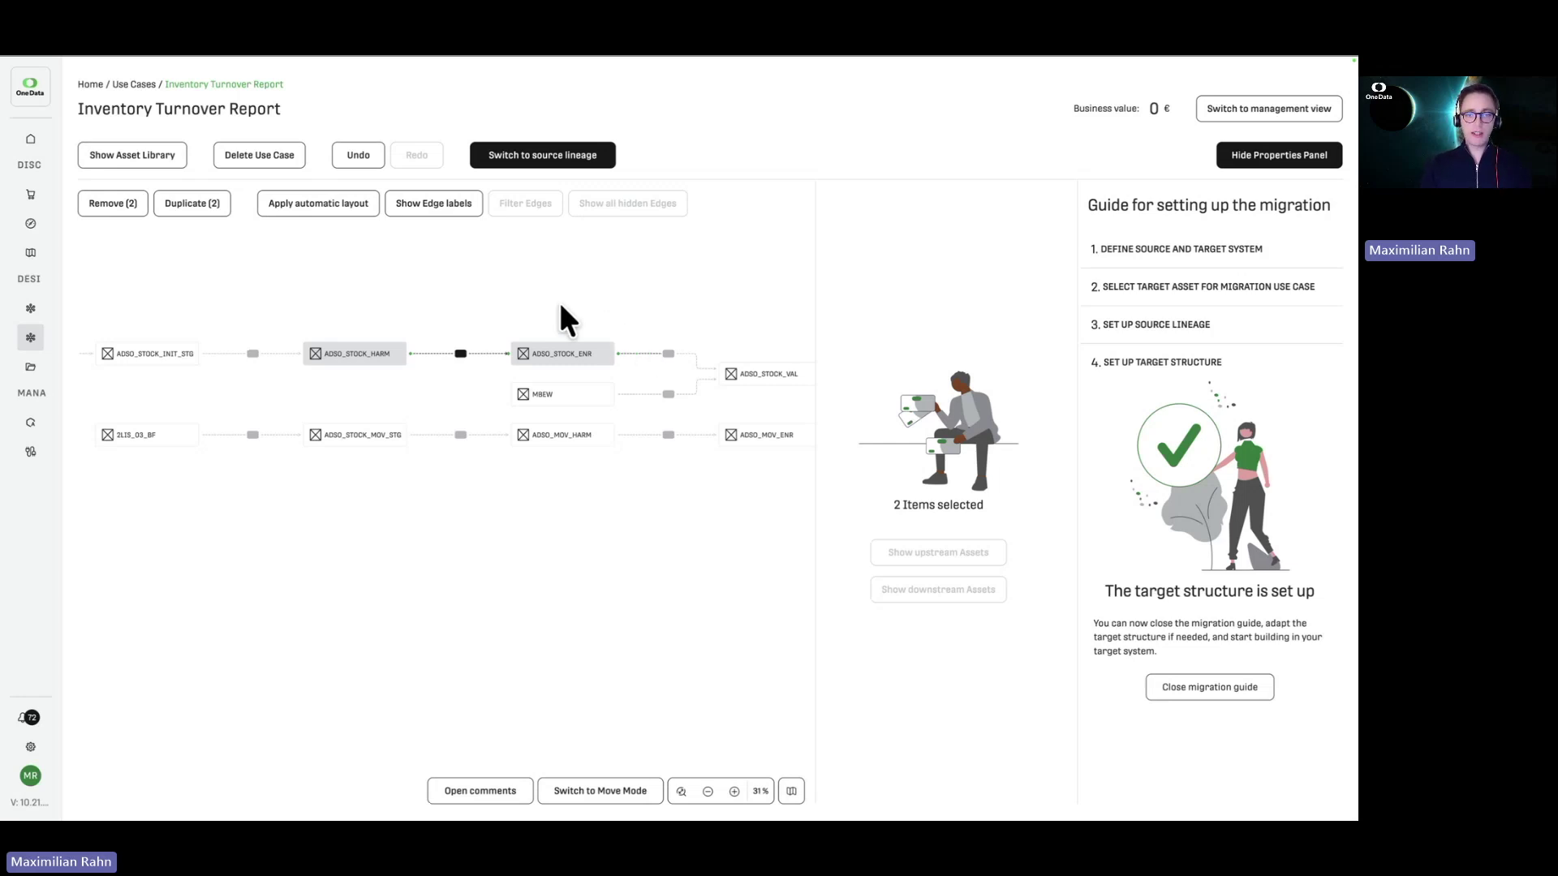
pyautogui.press('Delete')
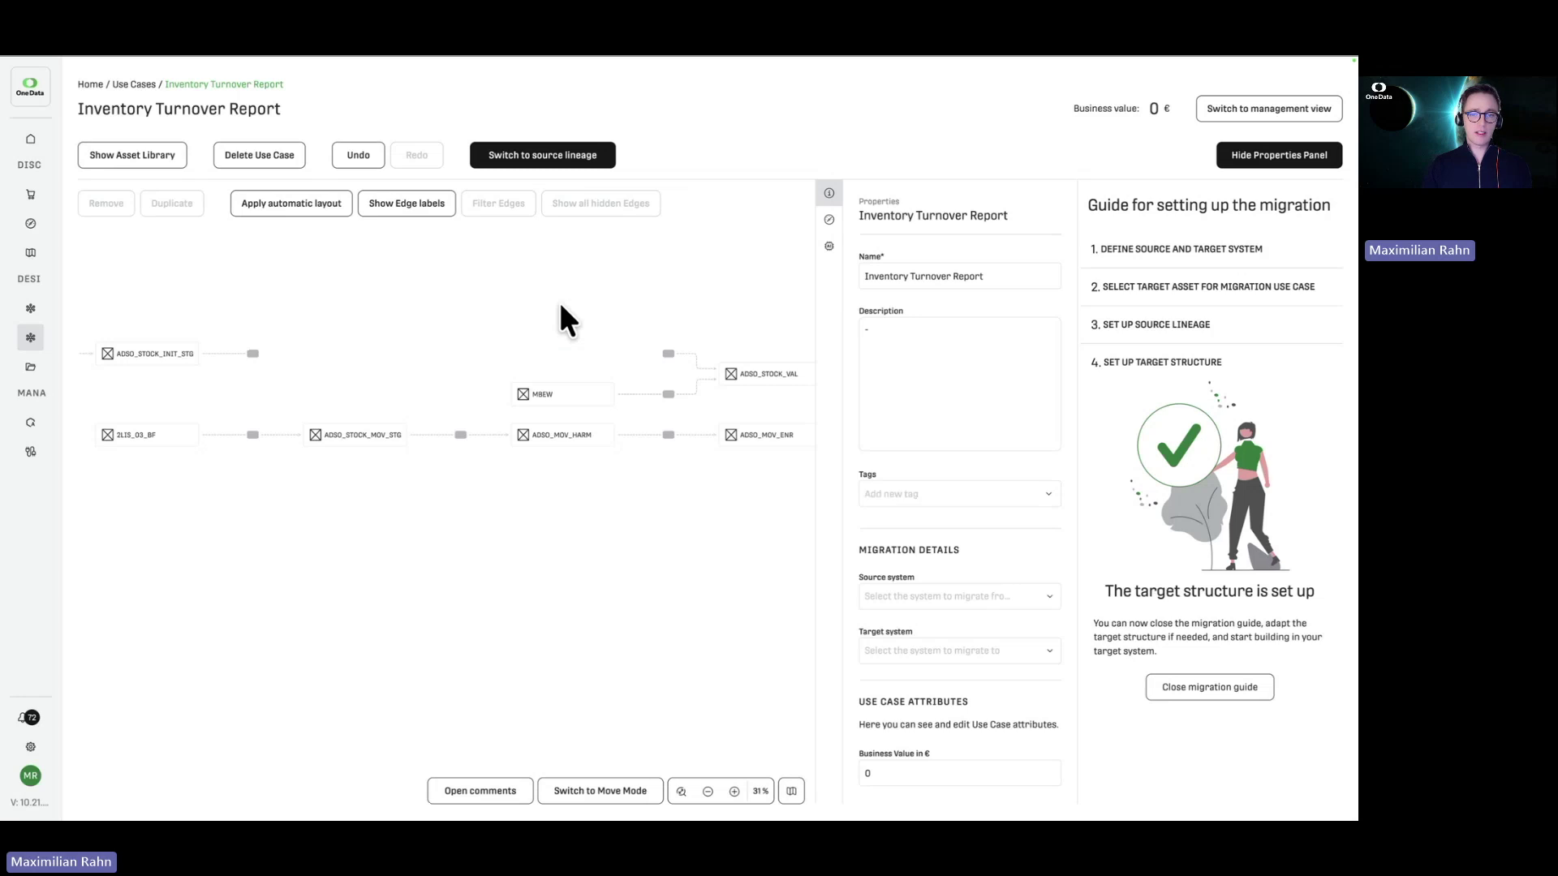
# Delete the leftover edge into ADSO_STOCK_VAL and connect the loose edge from ADSO_STOCK_INIT_STG to ADSO_STOCK_VAL instead
pyautogui.click(662, 353)
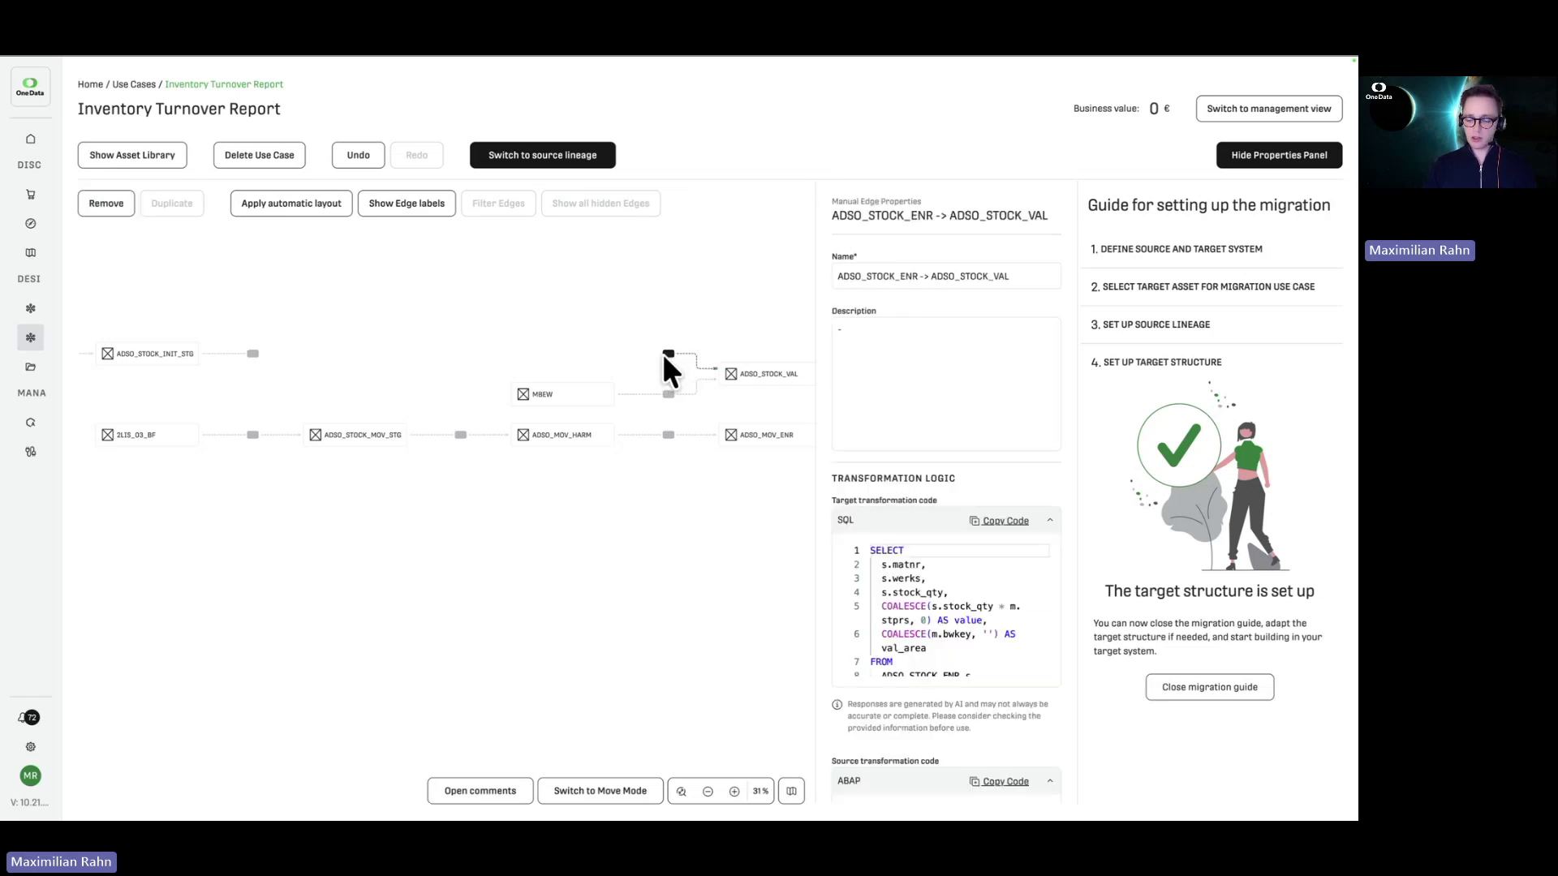
pyautogui.press('Delete')
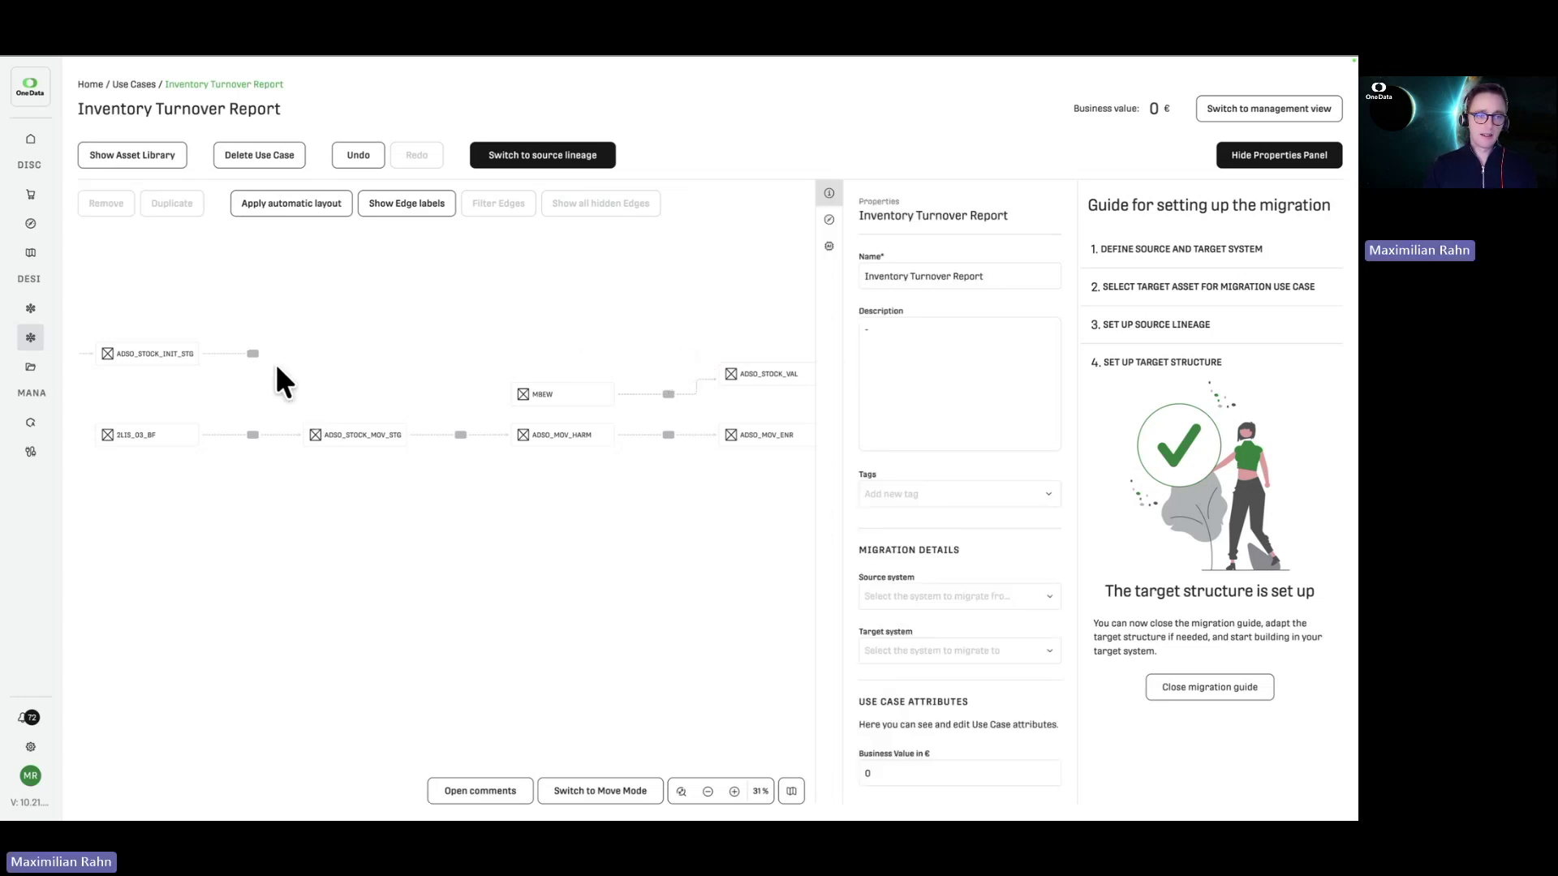
pyautogui.moveTo(254, 353); pyautogui.dragTo(710, 365)
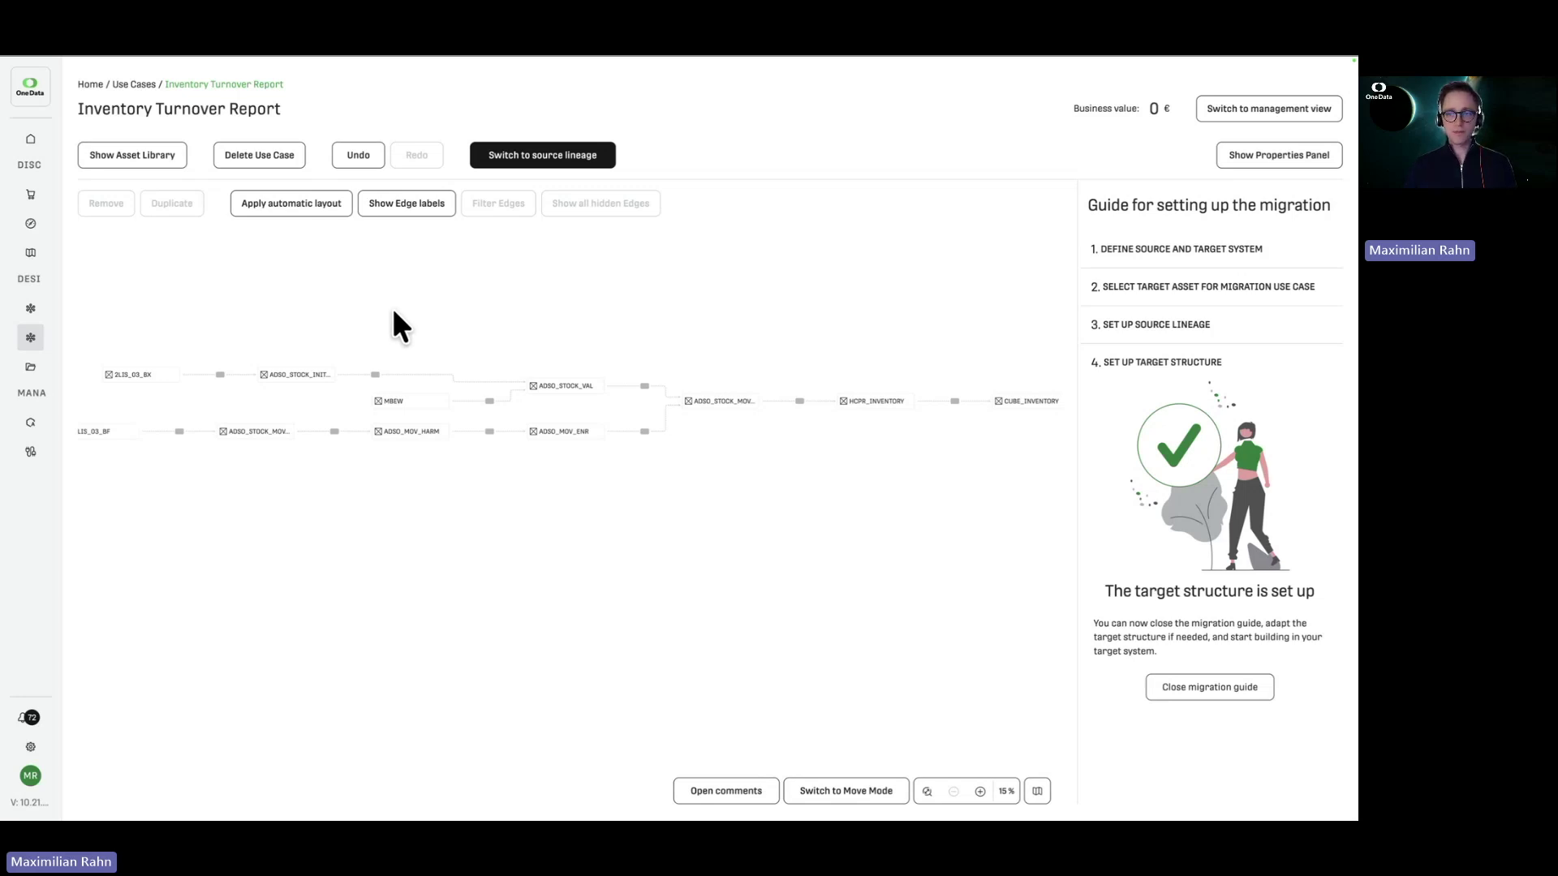
# Switch to Databricks and read the production_demands.py notebook from the imports through the transformation logic to the Unity Catalog write
pyautogui.press('super+Tab')
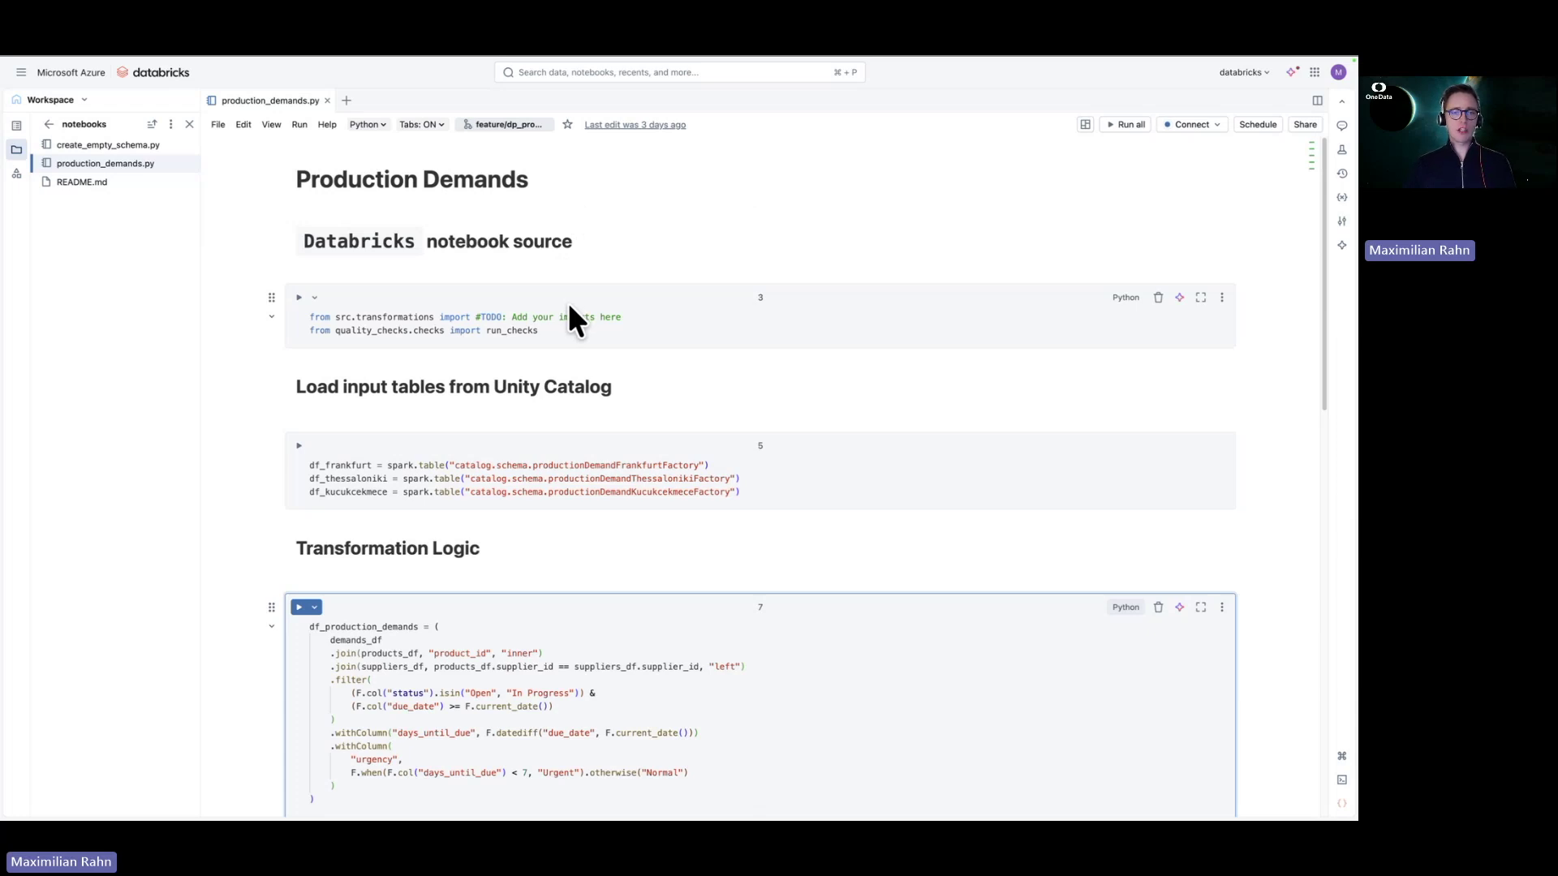
pyautogui.scroll(-1, 581, 344)
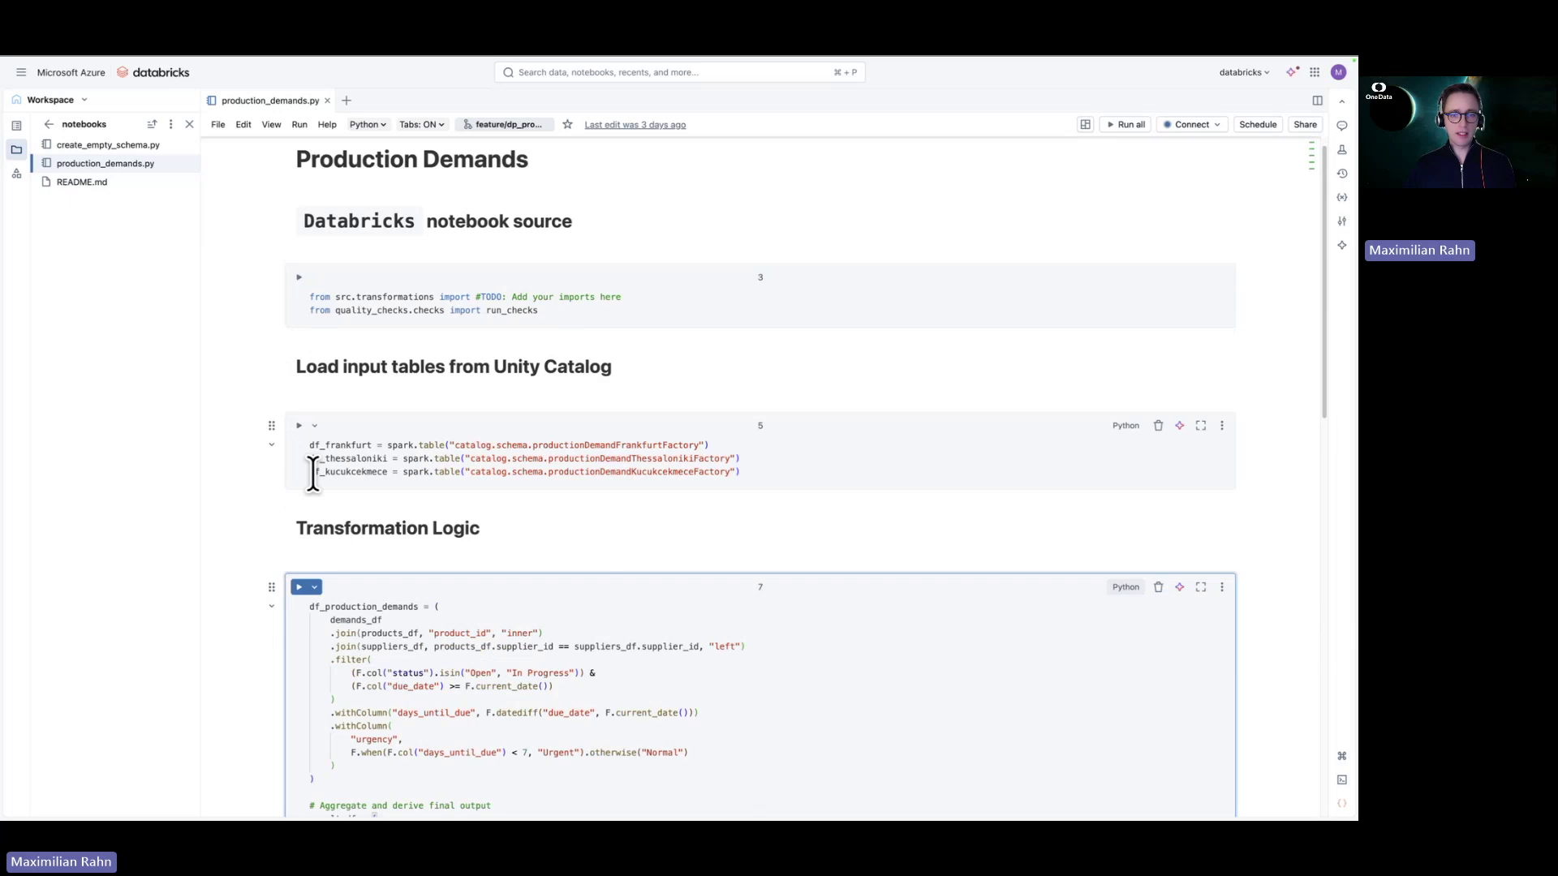
pyautogui.scroll(-4, 313, 479)
pyautogui.scroll(-4, 313, 472)
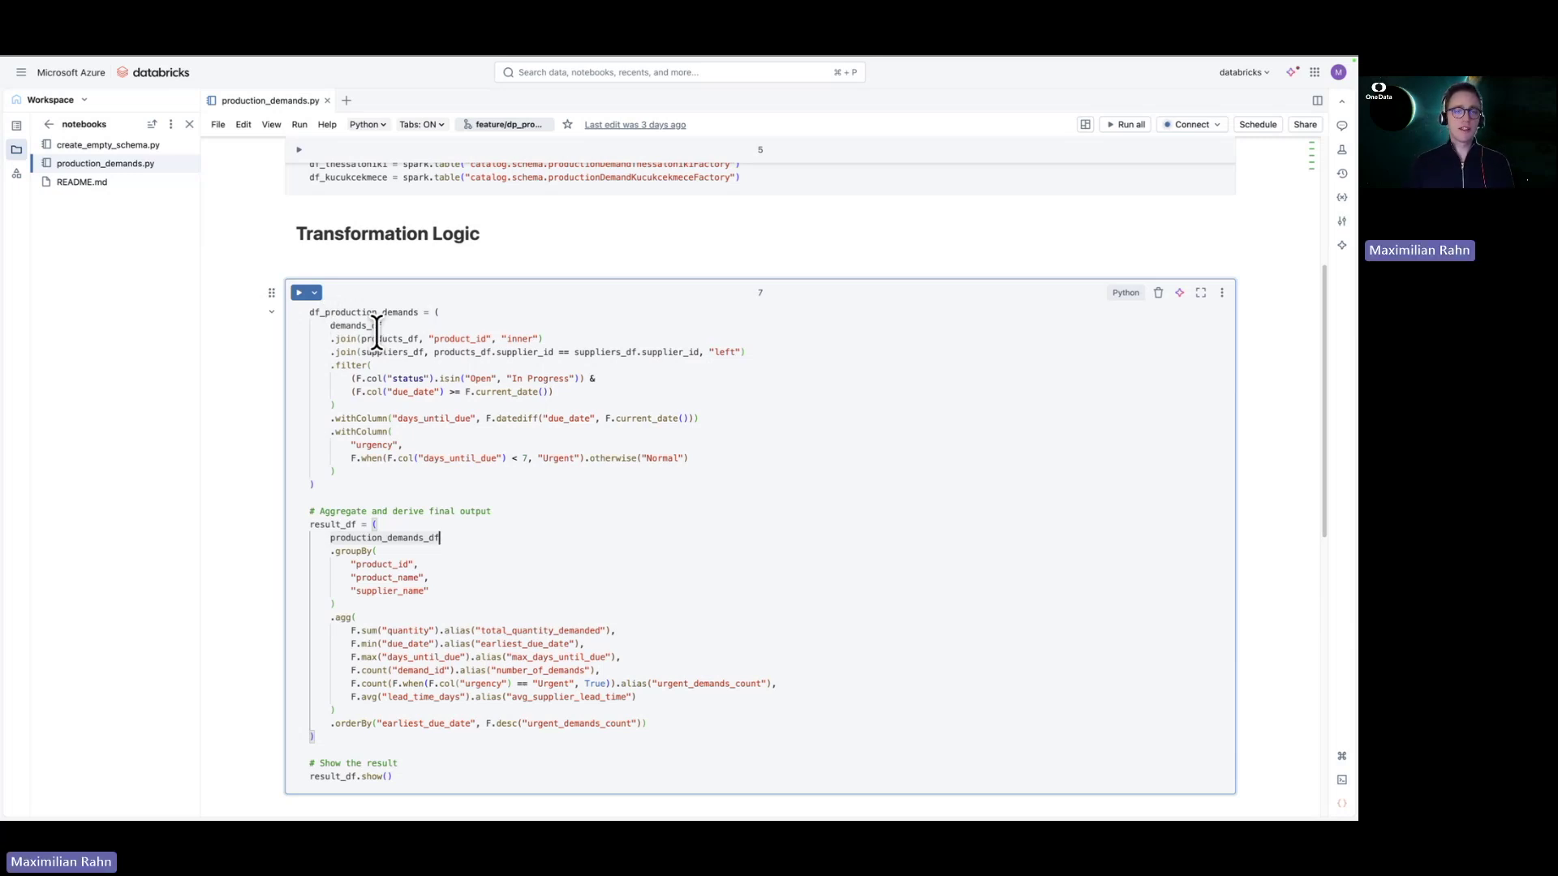
pyautogui.scroll(-3, 503, 519)
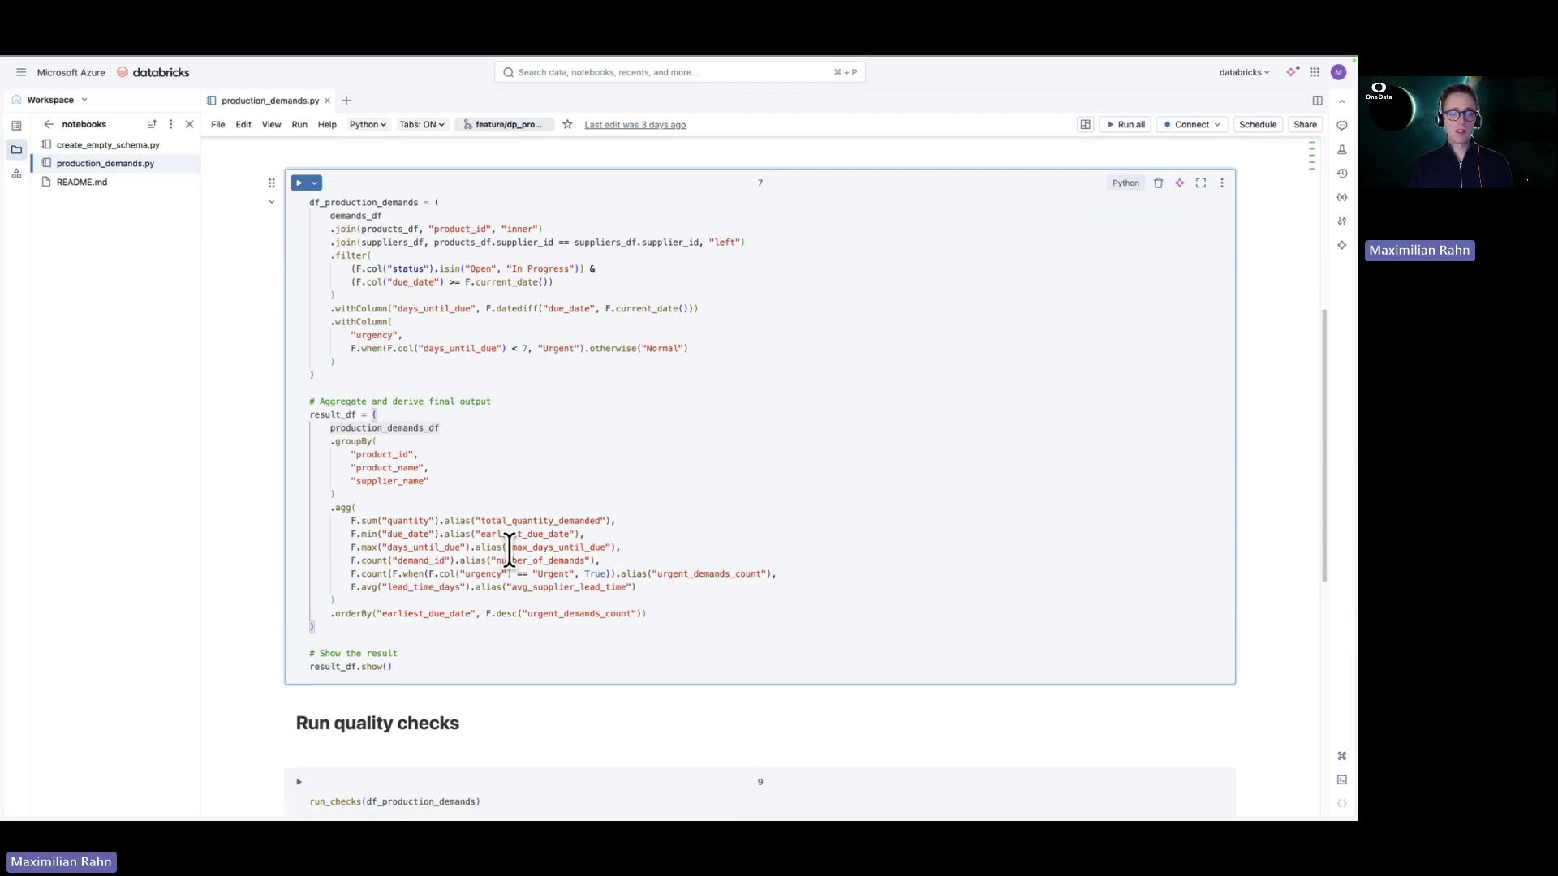
pyautogui.scroll(-6, 586, 600)
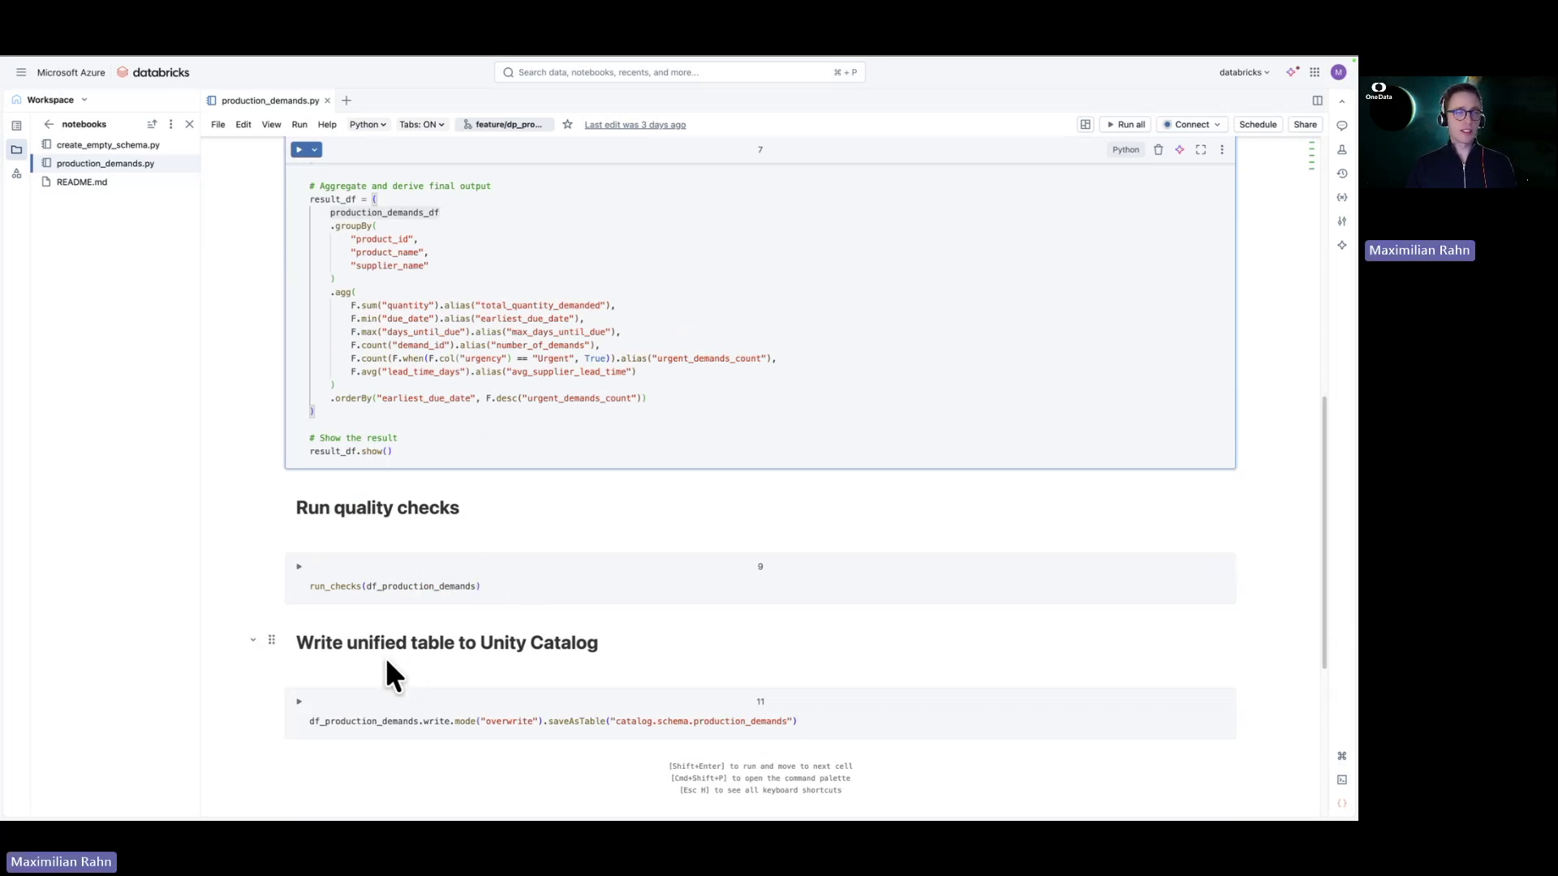
pyautogui.scroll(15, 349, 600)
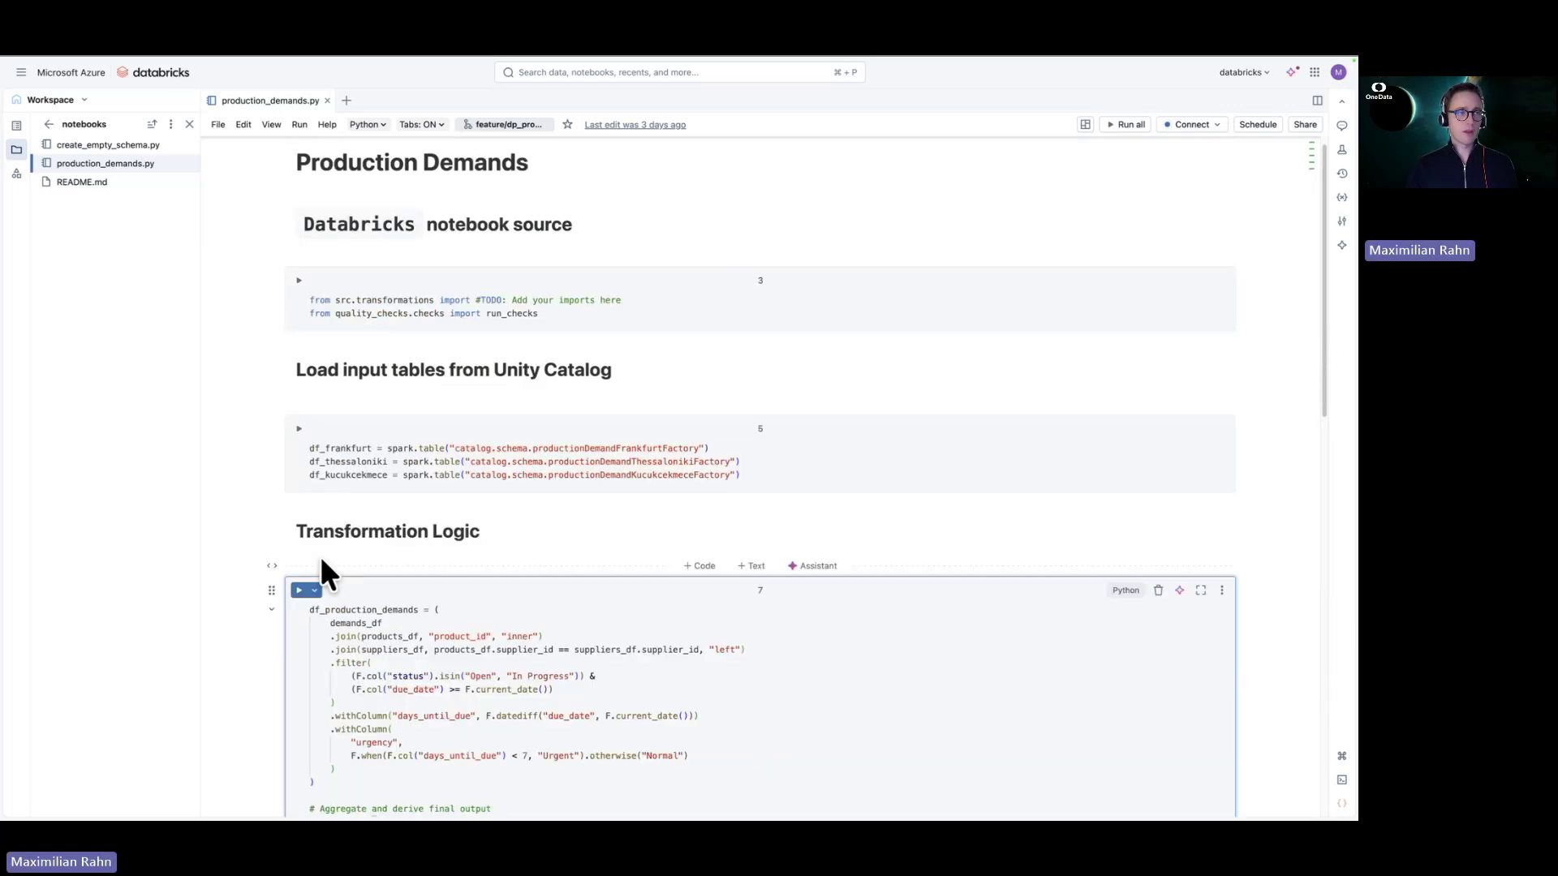
# View the project folder that contains the notebooks folder, and switch to the presentation slides
pyautogui.click(48, 124)
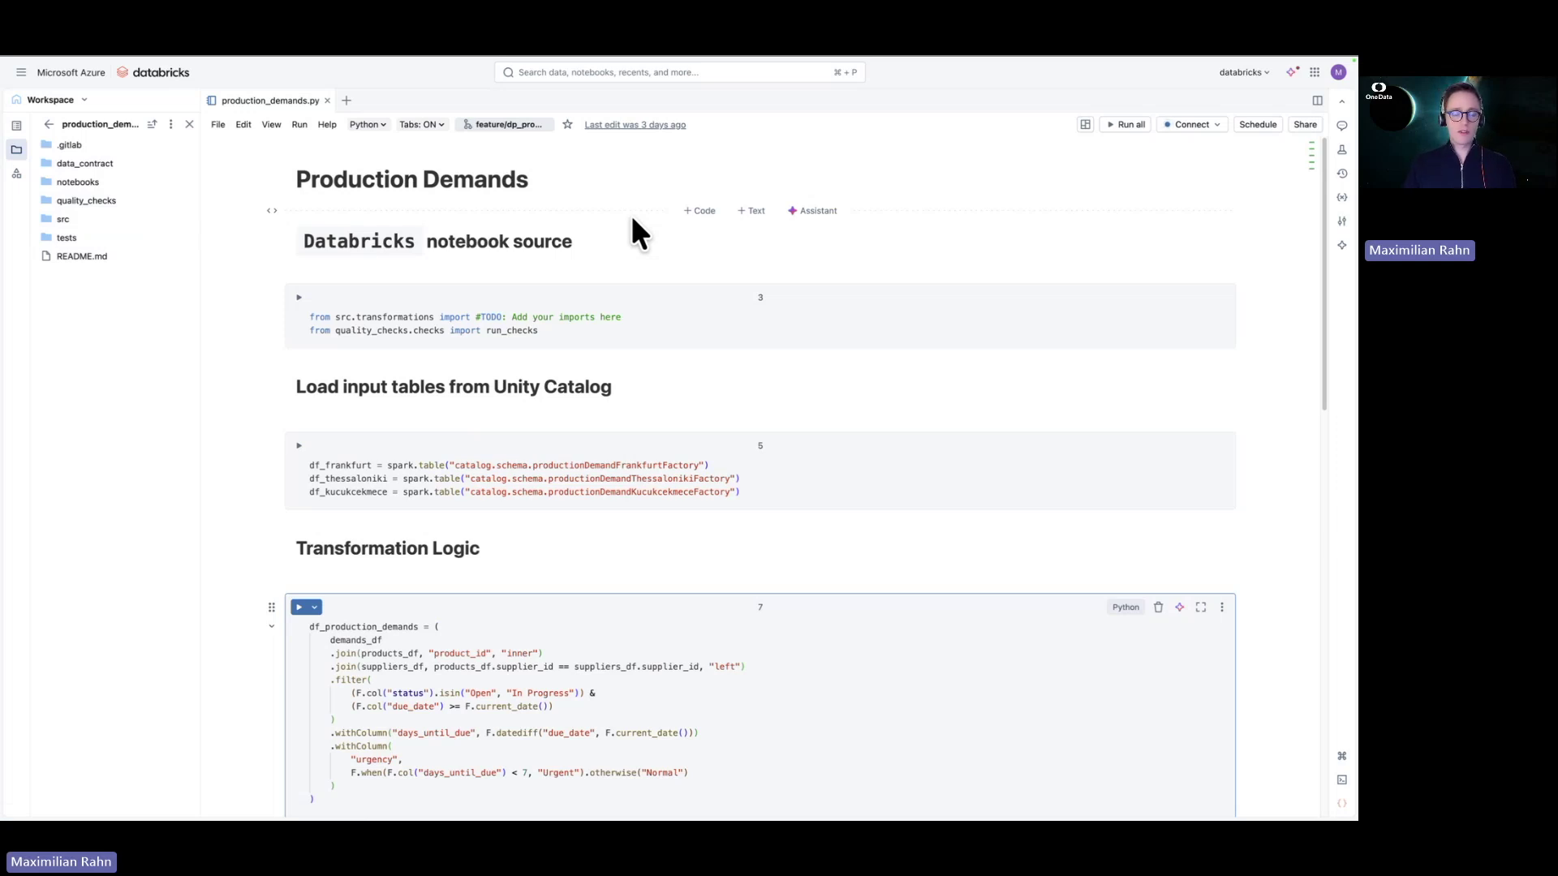
pyautogui.hotkey('alt', 'Tab')
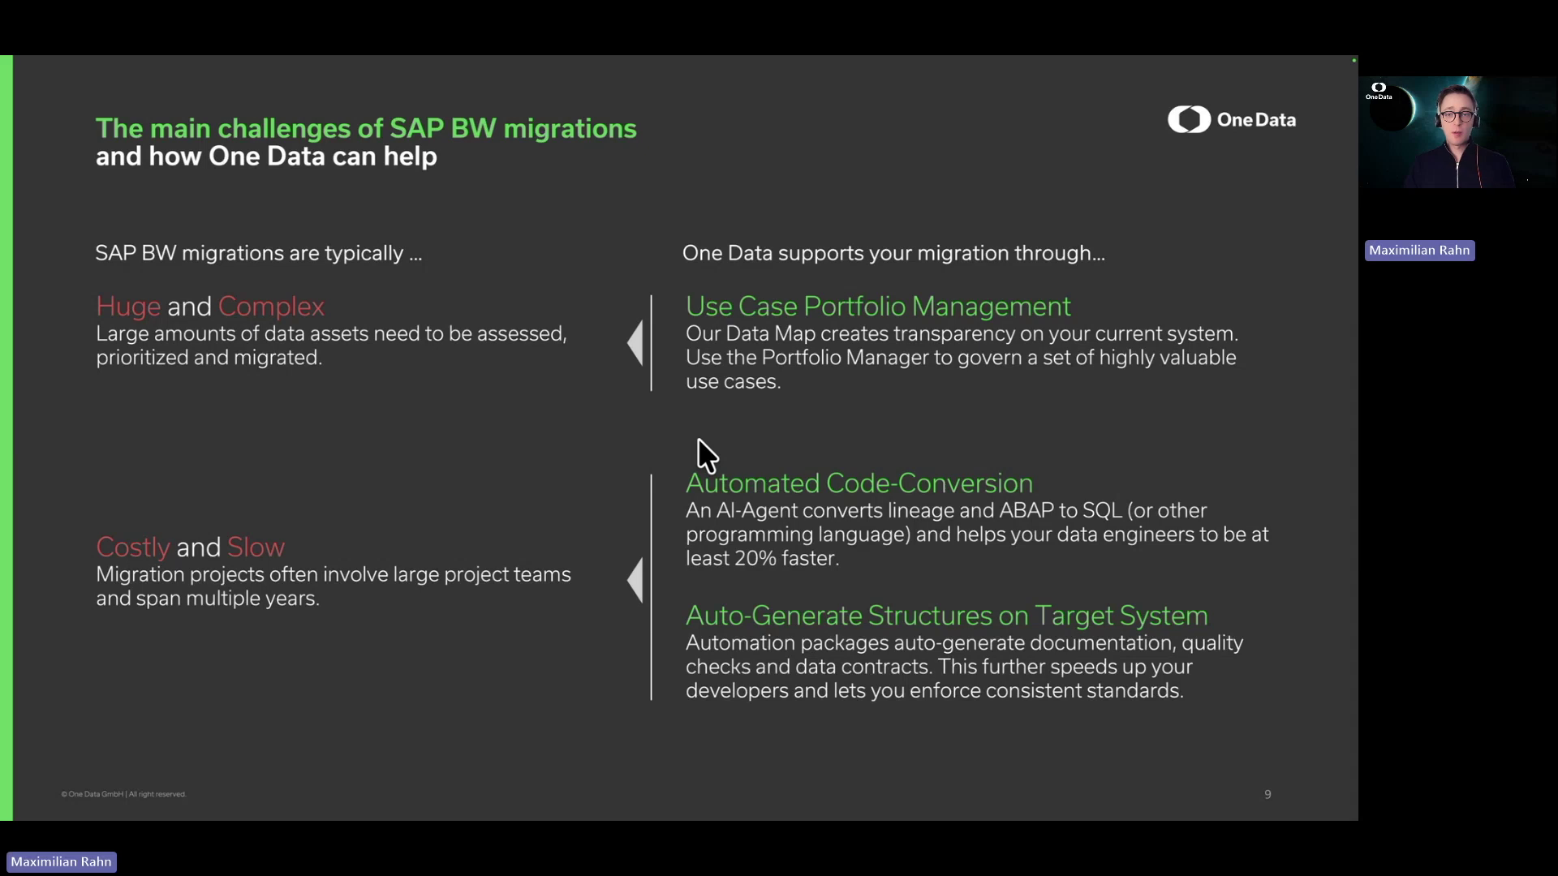